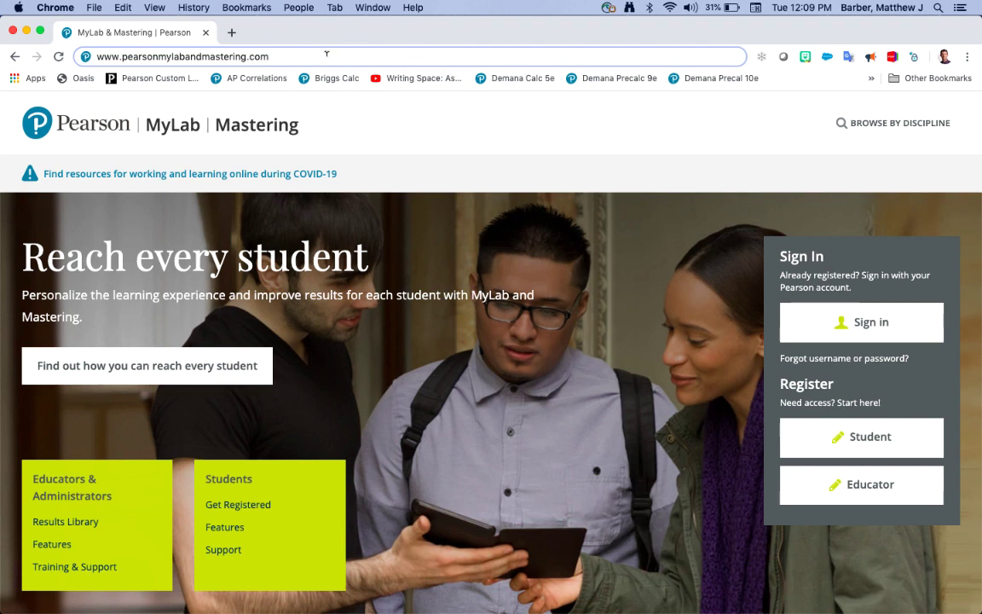
Step: Load the MyLab and Mastering home page at pearsonmylabandmastering.com
{"action": "key", "text": "Return"}
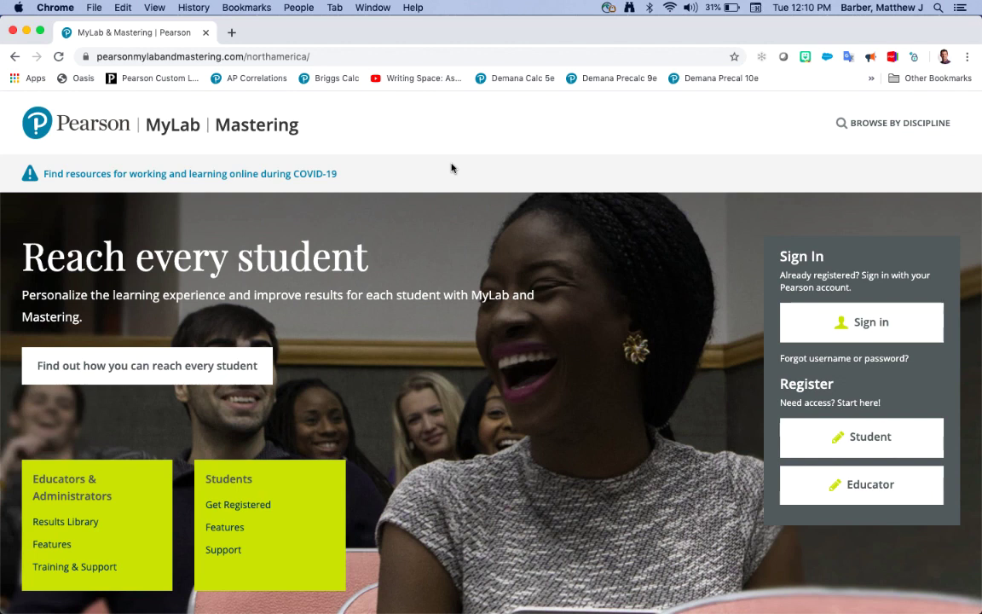
{"action": "left_click", "coordinate": [231, 33]}
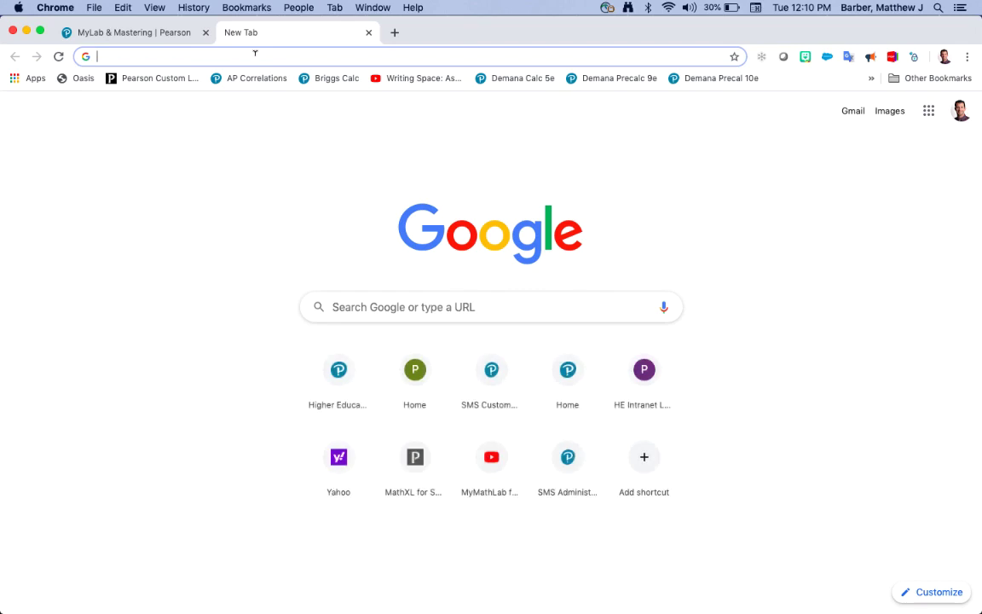
{"action": "type", "text": "www."}
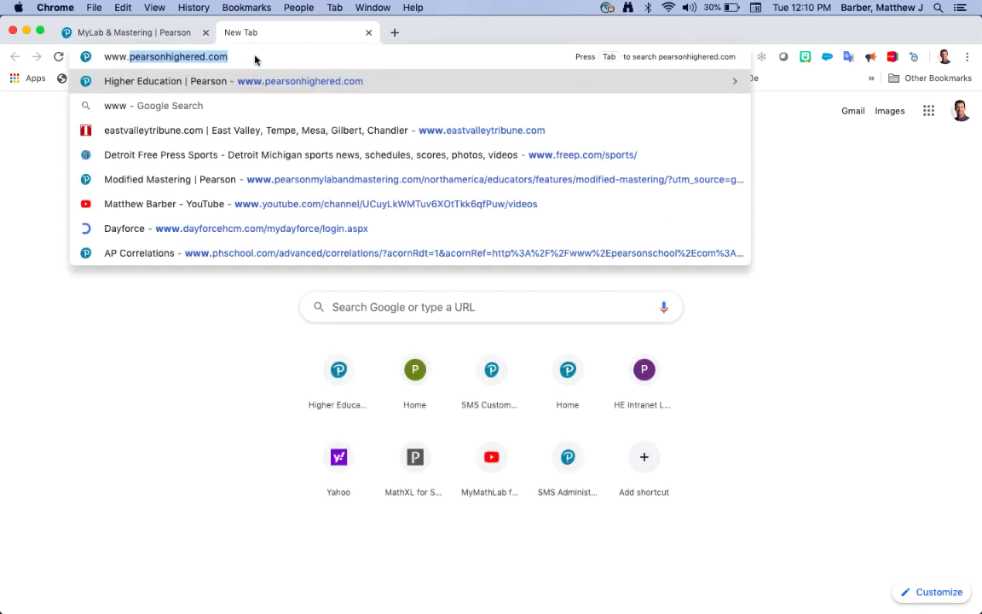
{"action": "type", "text": "savva"}
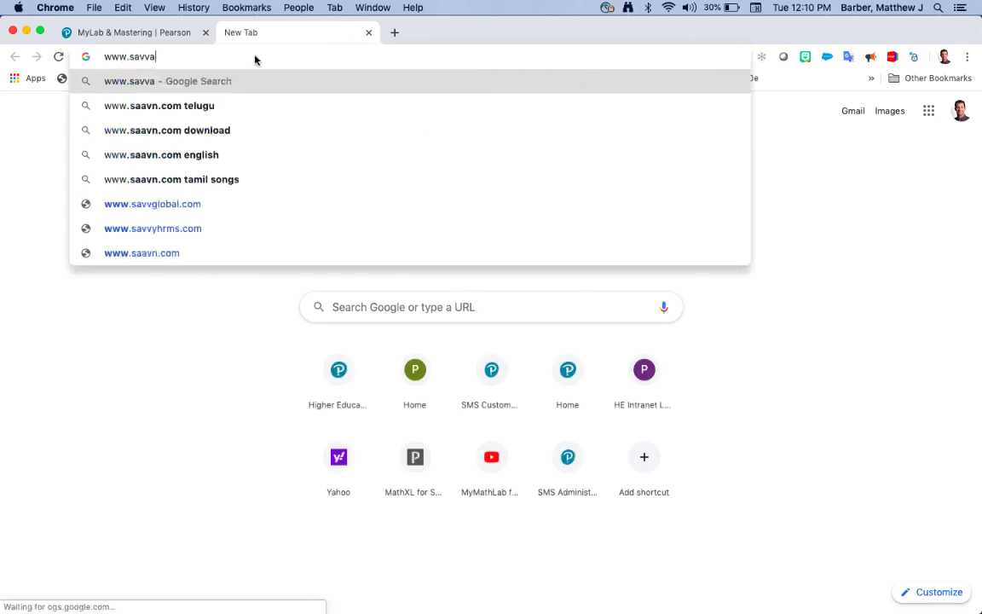
{"action": "type", "text": "s.com/a"}
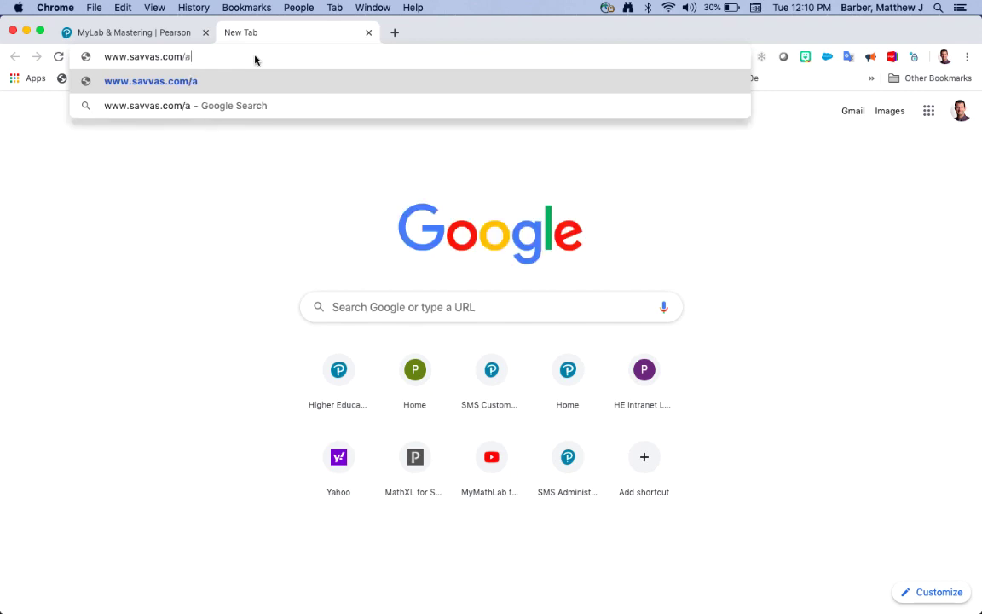
{"action": "type", "text": "ccess"}
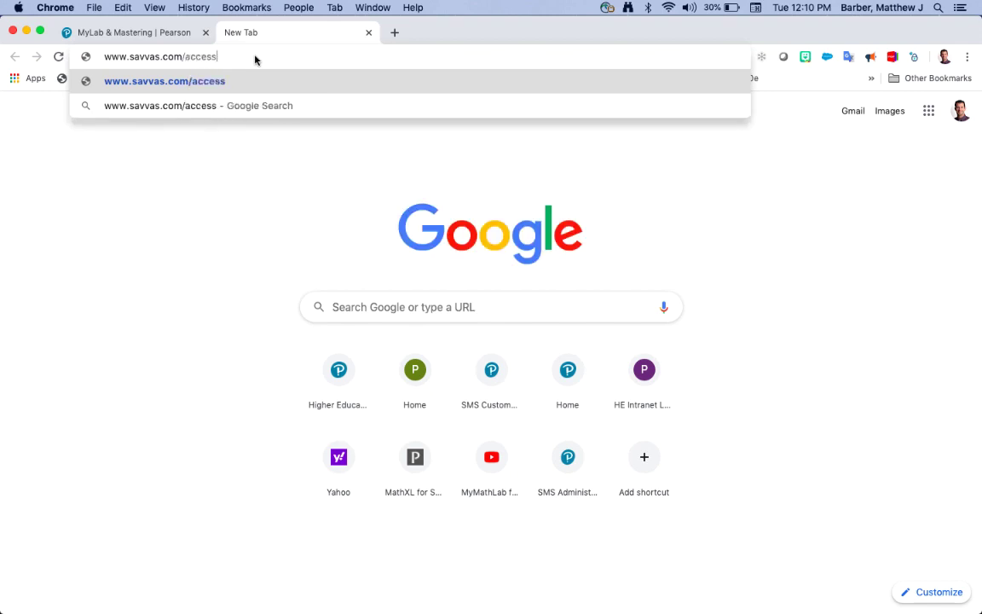
{"action": "type", "text": "_request"}
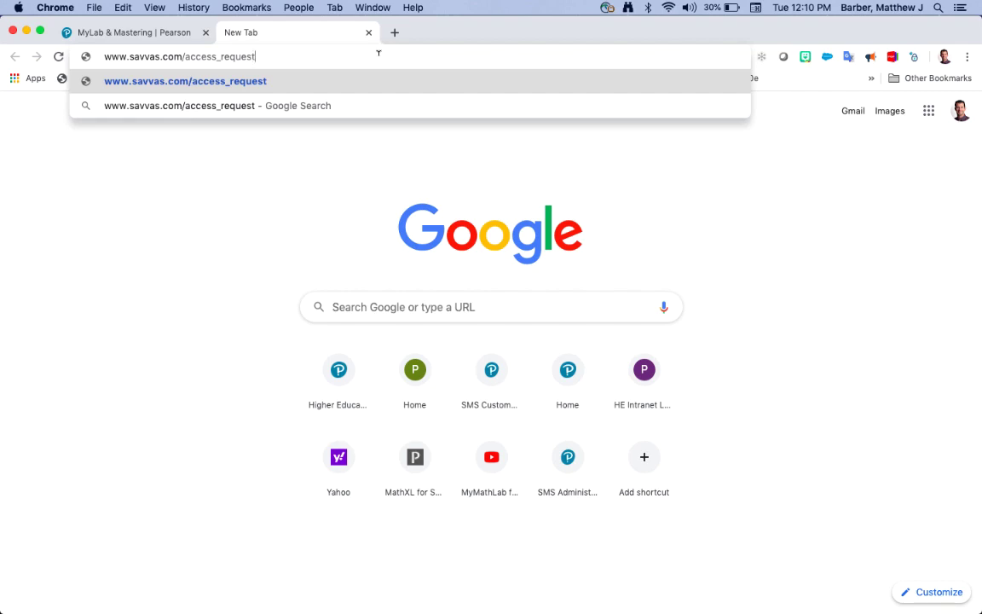
{"action": "key", "text": "Return"}
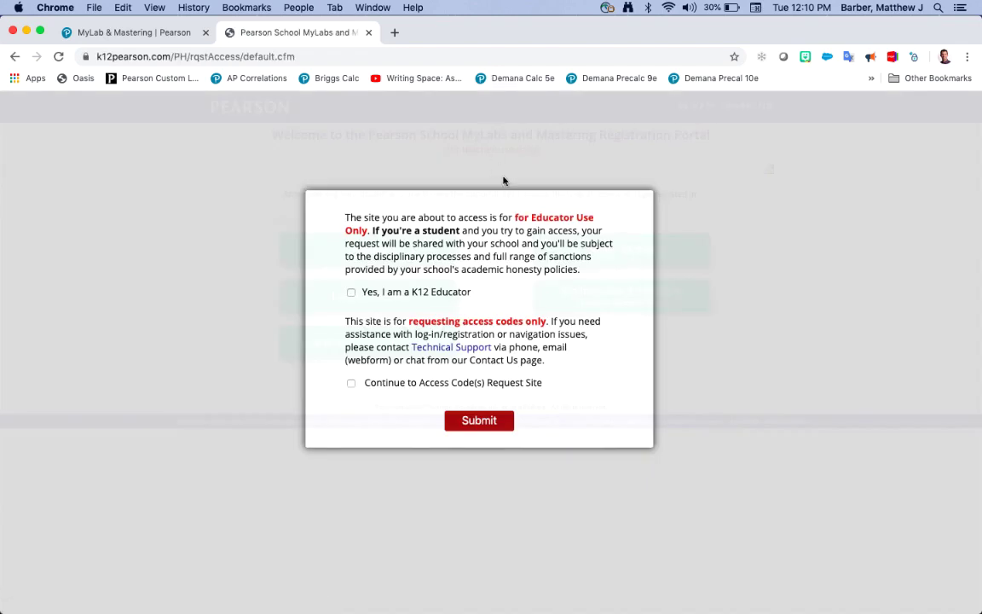
Step: Confirm K12 educator status, choose Science, then go back to the MyLab and Mastering tab
{"action": "left_click", "coordinate": [350, 293]}
{"action": "left_click", "coordinate": [351, 383]}
{"action": "left_click", "coordinate": [471, 419]}
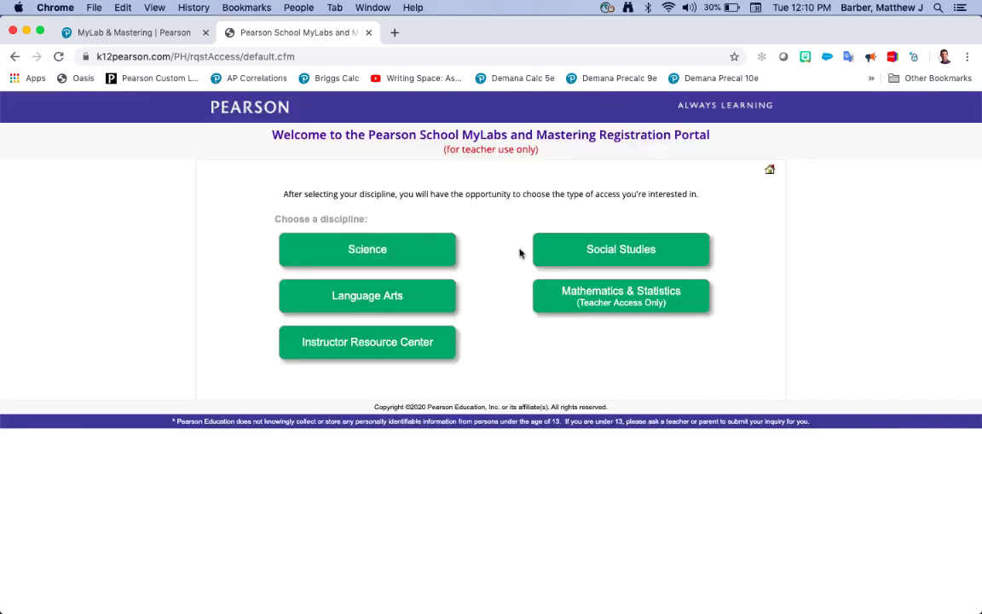
{"action": "left_click", "coordinate": [368, 256]}
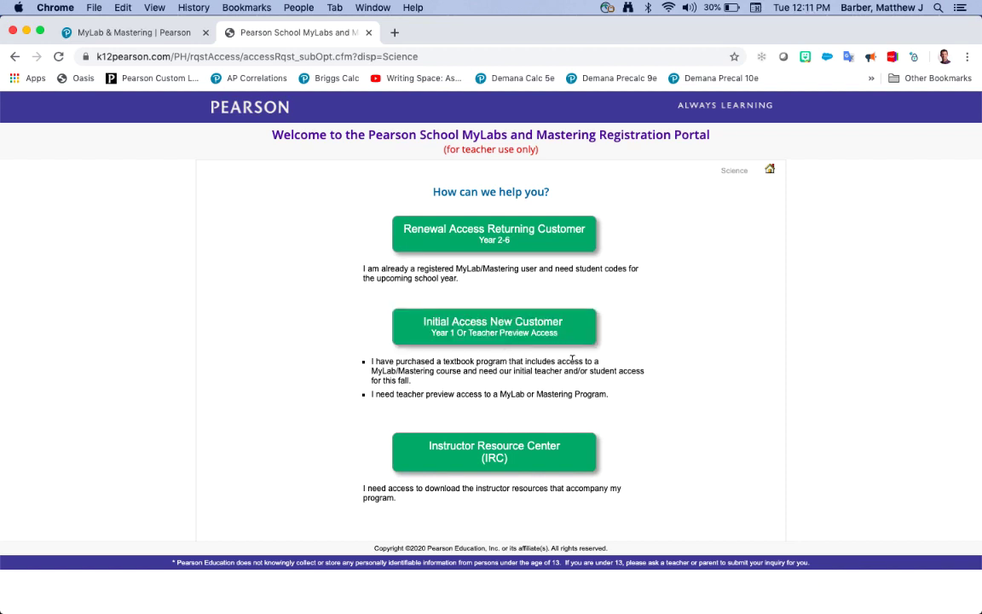
{"action": "left_click", "coordinate": [139, 35]}
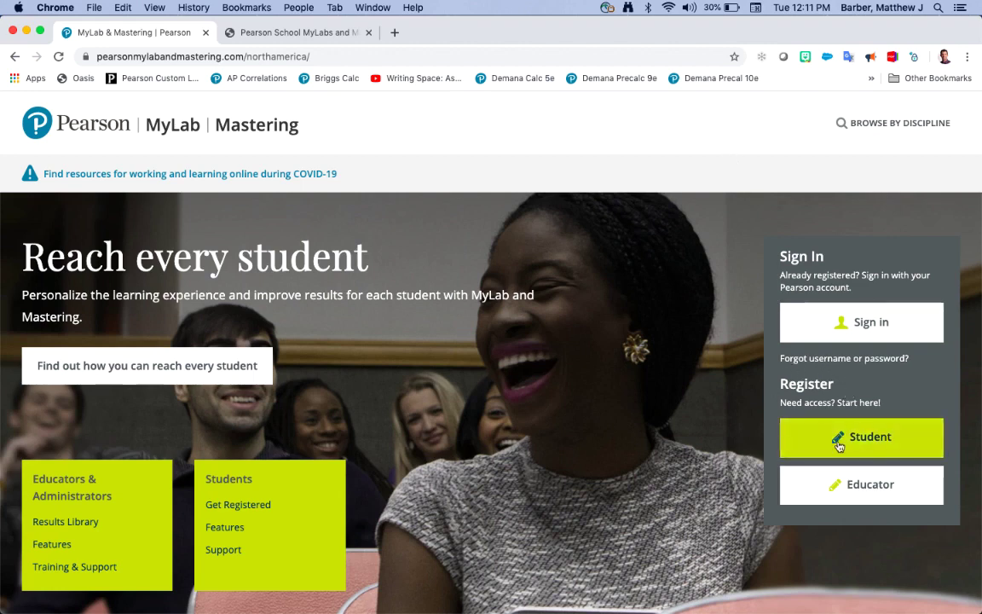
Step: Register as an educator who needs to create or copy courses and accept the license agreement
{"action": "left_click", "coordinate": [870, 493]}
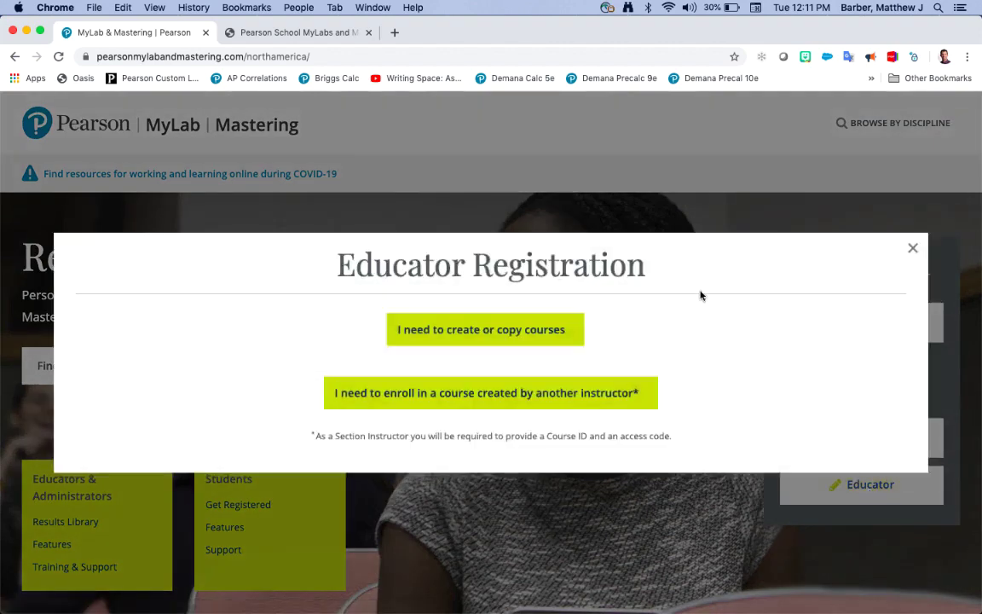
{"action": "left_click", "coordinate": [481, 336]}
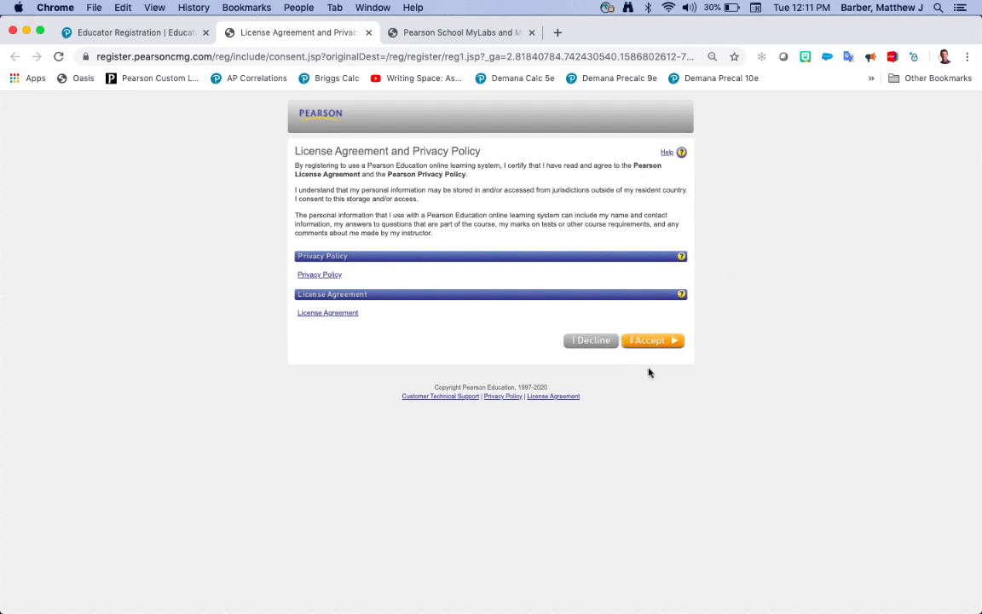
{"action": "left_click", "coordinate": [653, 341]}
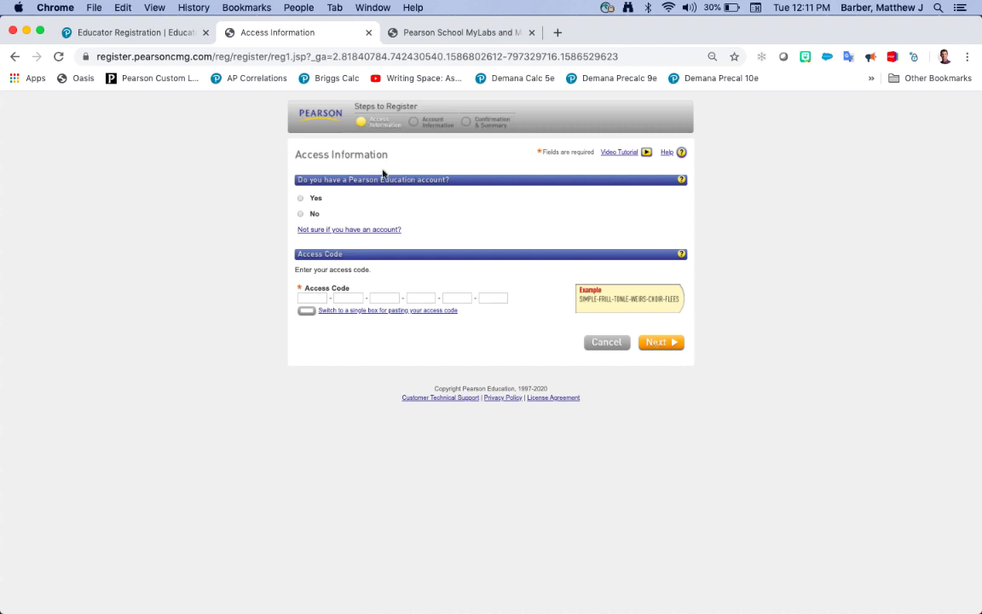
Step: Answer No to an existing Pearson account and enter a new login name, confirming it's available
{"action": "left_click", "coordinate": [300, 215]}
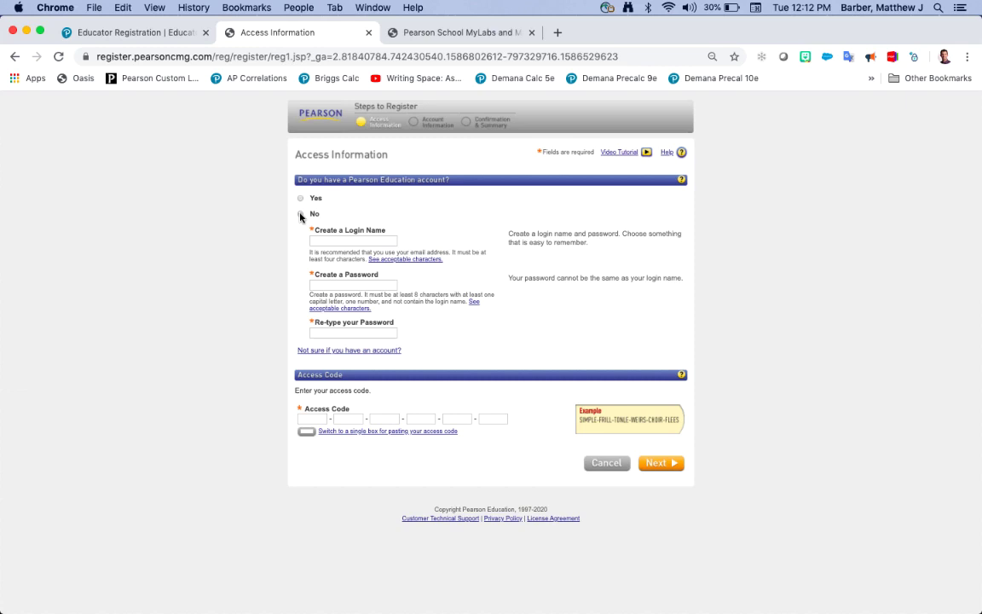
{"action": "left_click", "coordinate": [300, 214]}
{"action": "left_click", "coordinate": [325, 237]}
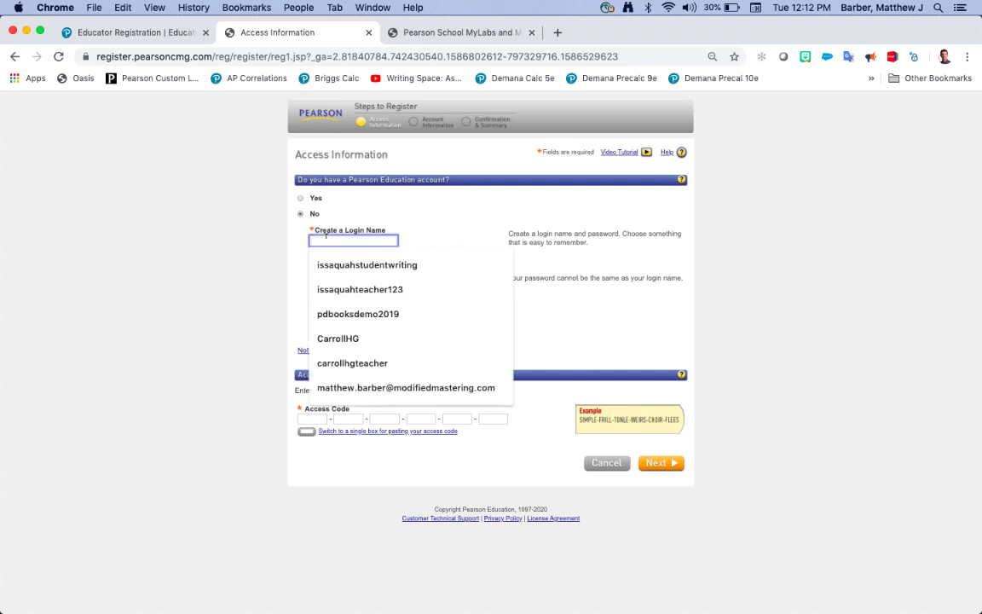
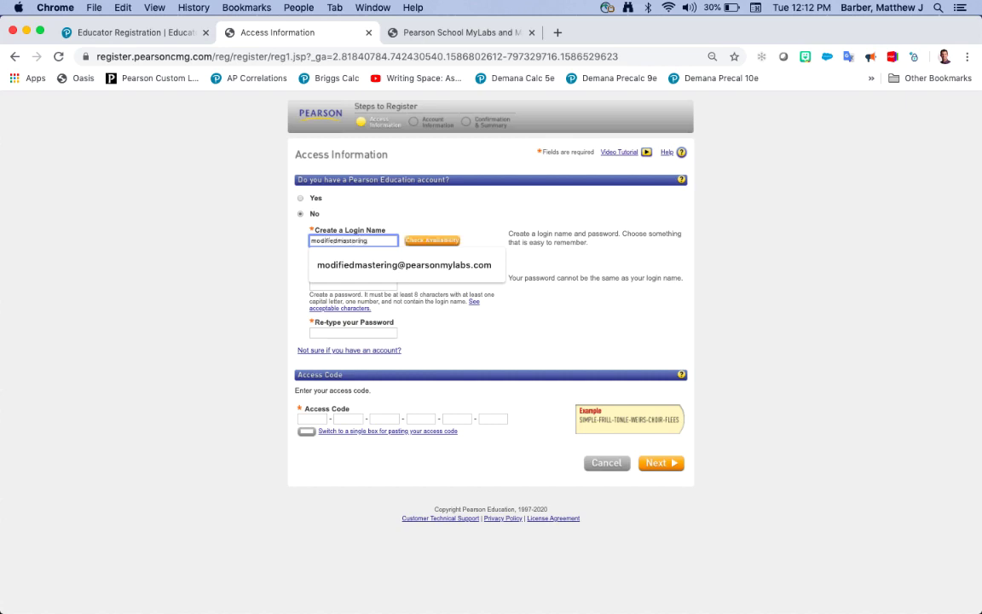
{"action": "key", "text": "Escape"}
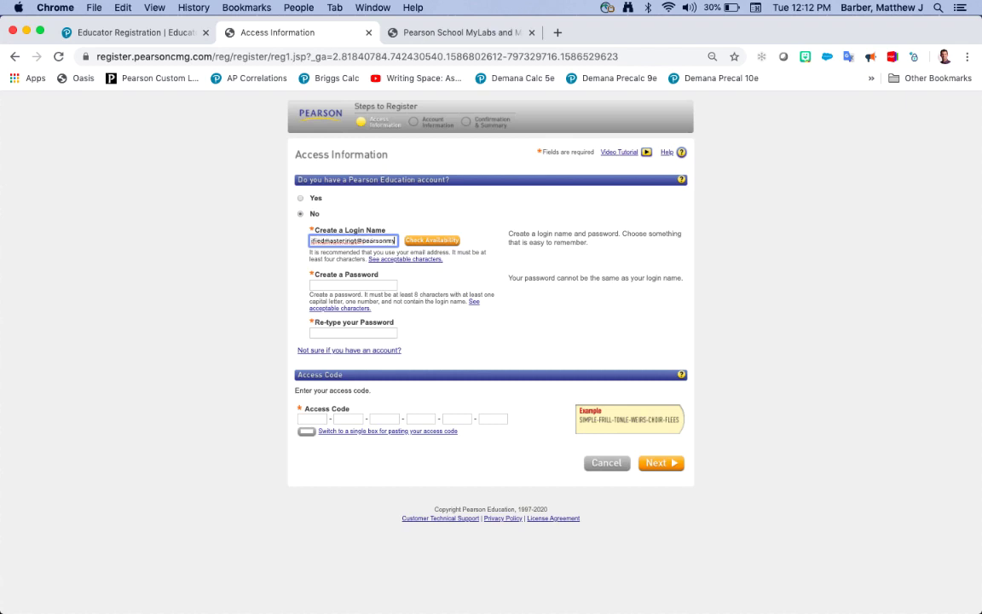
{"action": "left_click", "coordinate": [433, 242]}
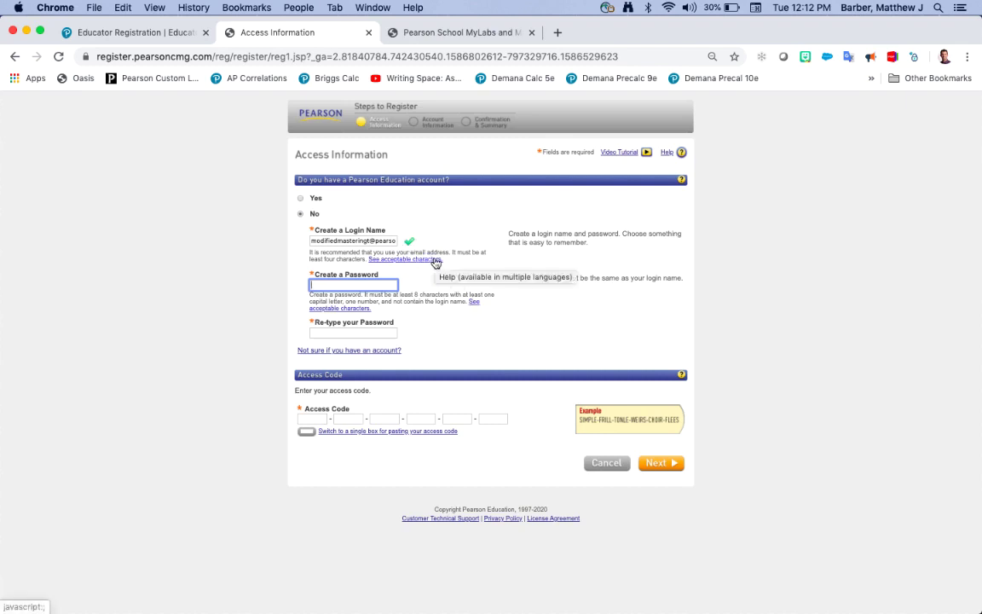
Step: Enter the new account password and its matching confirmation
{"action": "type", "text": "•••••••••"}
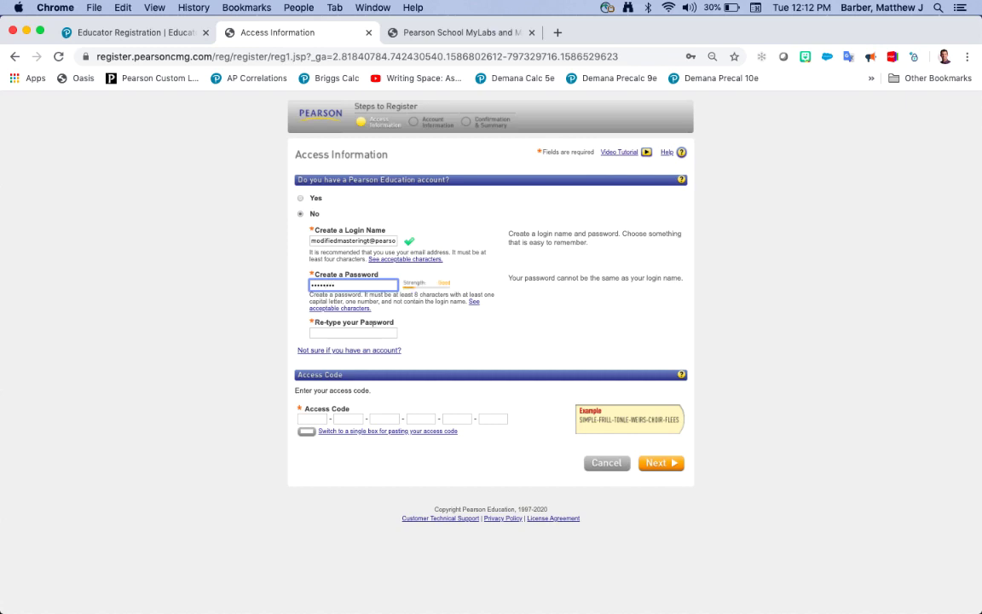
{"action": "left_click", "coordinate": [373, 325]}
{"action": "type", "text": "•••••••••"}
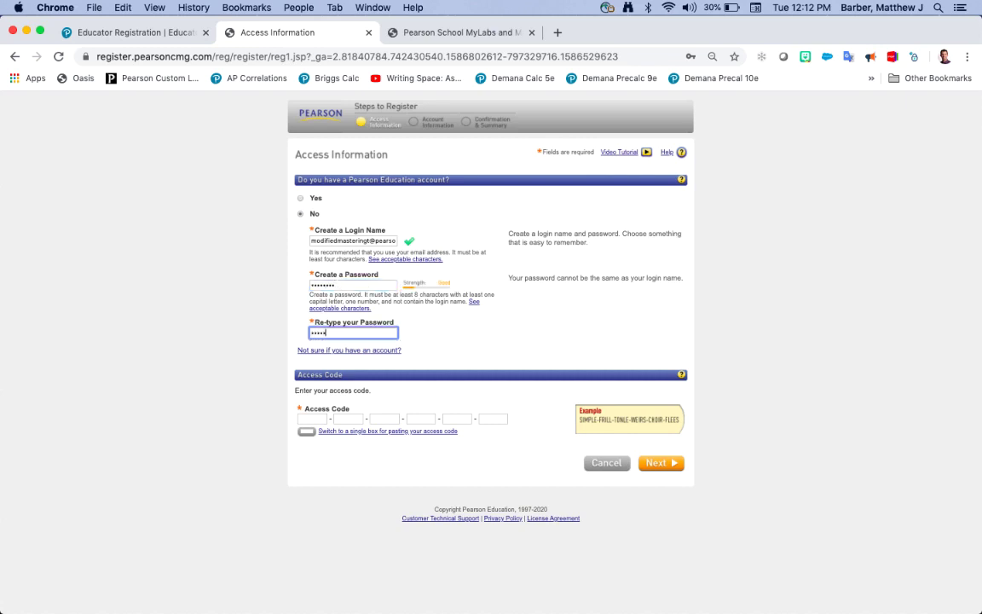
{"action": "left_click", "coordinate": [431, 341]}
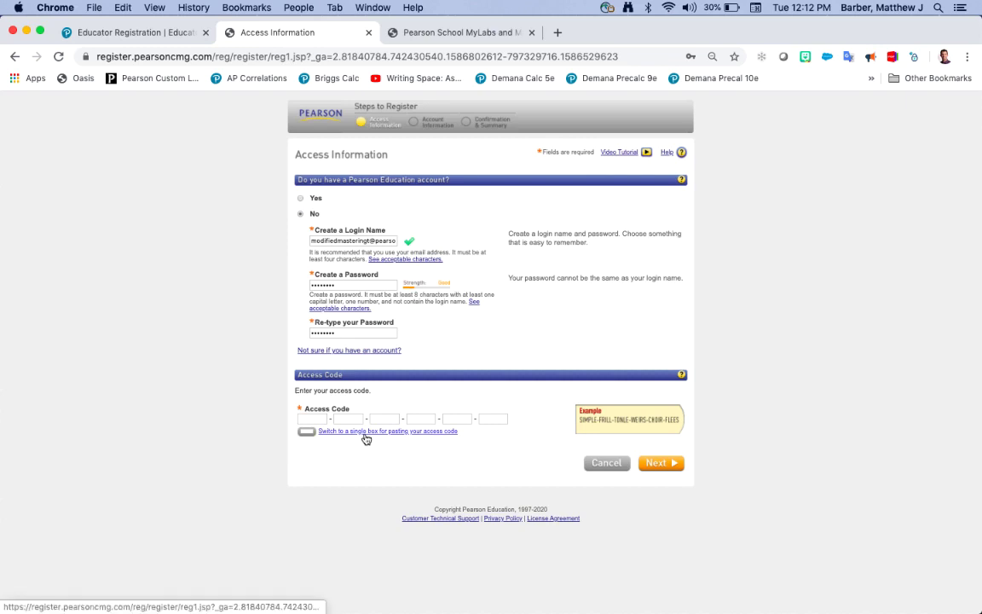
Step: Paste the full access code into a single box and continue to Account Information
{"action": "left_click", "coordinate": [365, 432]}
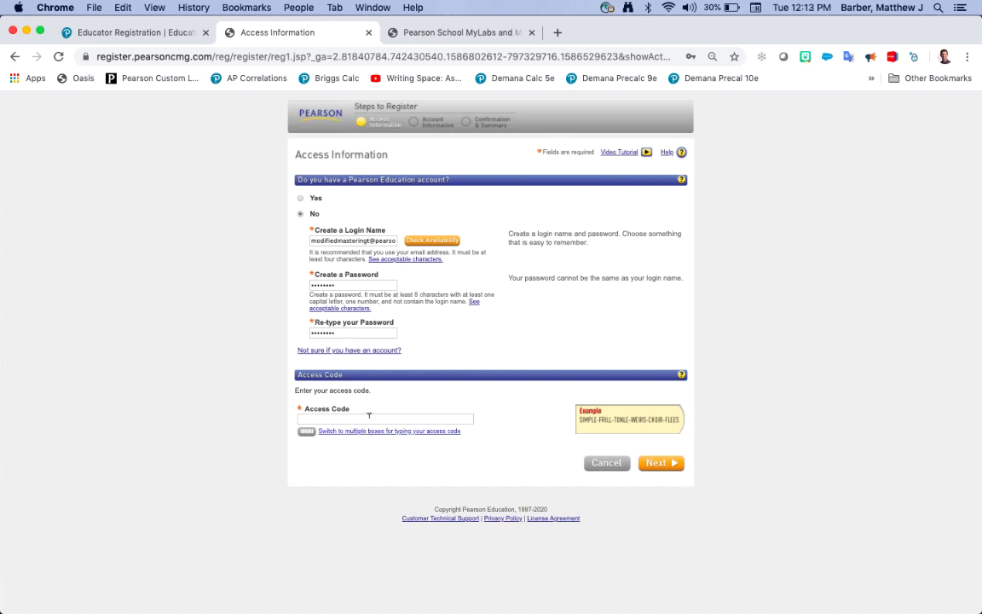
{"action": "left_click", "coordinate": [367, 417]}
{"action": "key", "text": "super+v"}
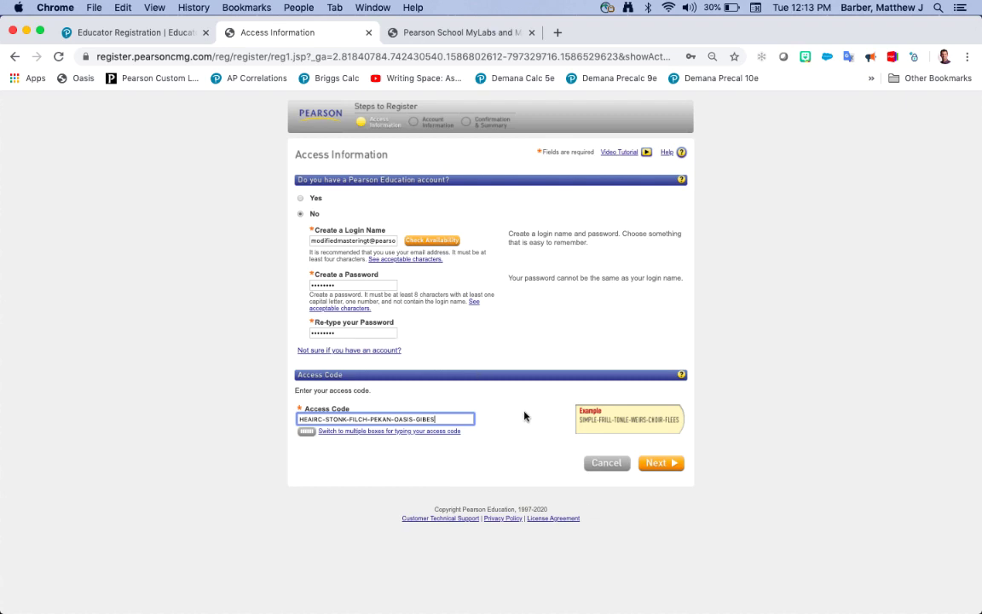
{"action": "left_click", "coordinate": [671, 466]}
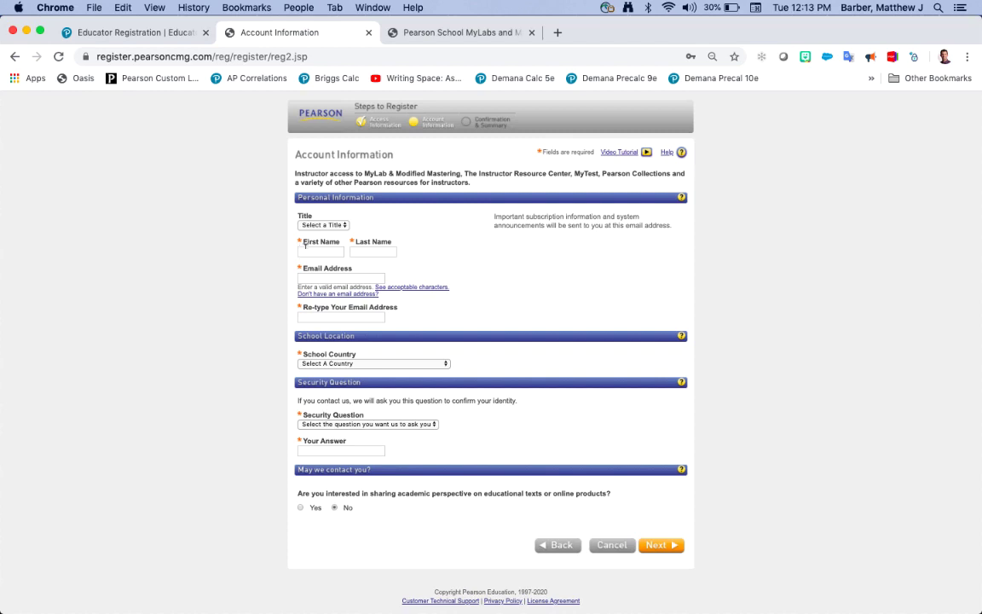
Step: Enter the educator's first name, last name and email address
{"action": "left_click", "coordinate": [313, 249]}
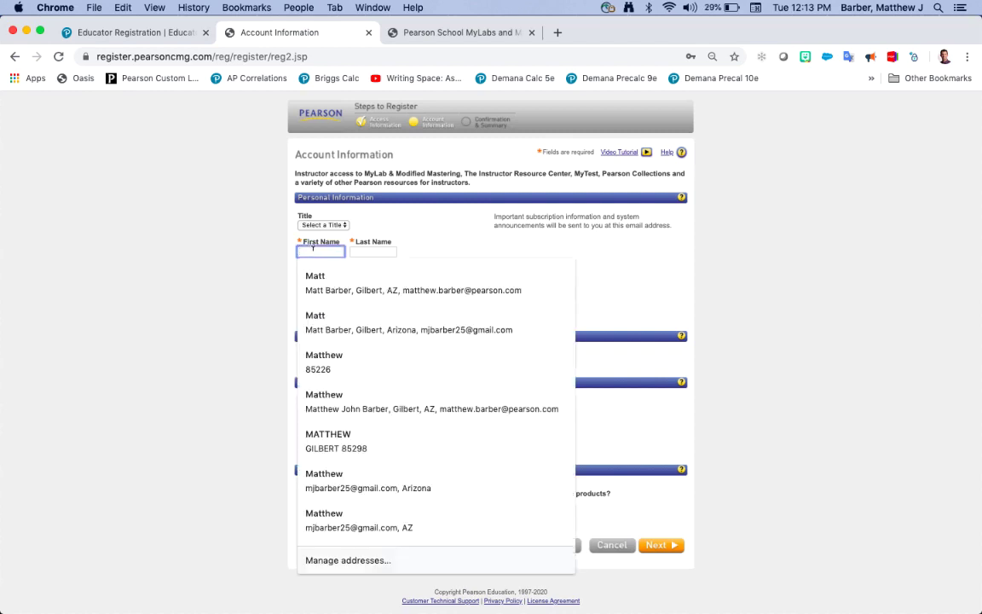
{"action": "type", "text": "Demo"}
{"action": "key", "text": "Tab"}
{"action": "type", "text": "Te"}
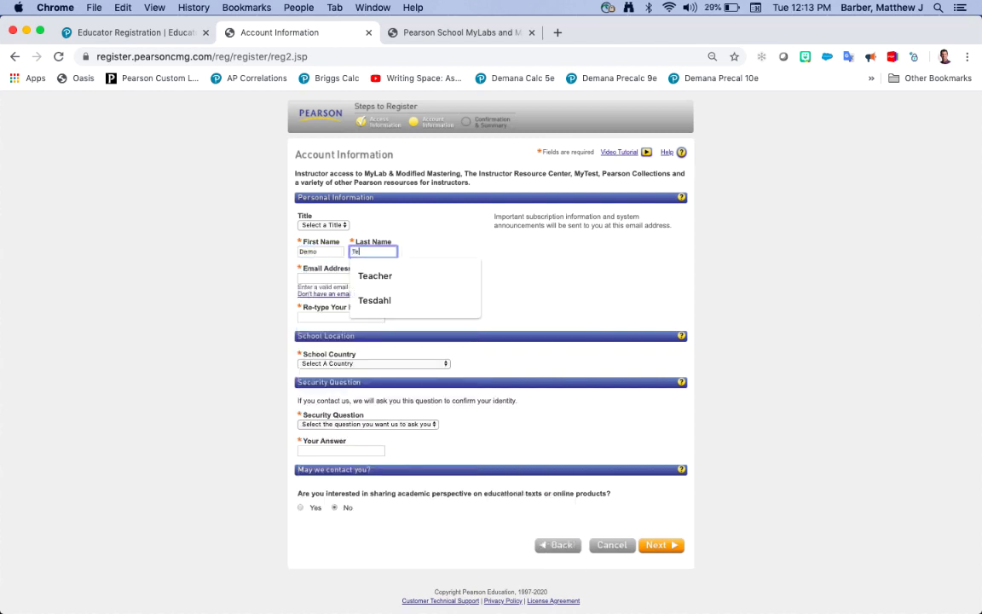
{"action": "type", "text": "acher"}
{"action": "key", "text": "Tab"}
{"action": "type", "text": "mat"}
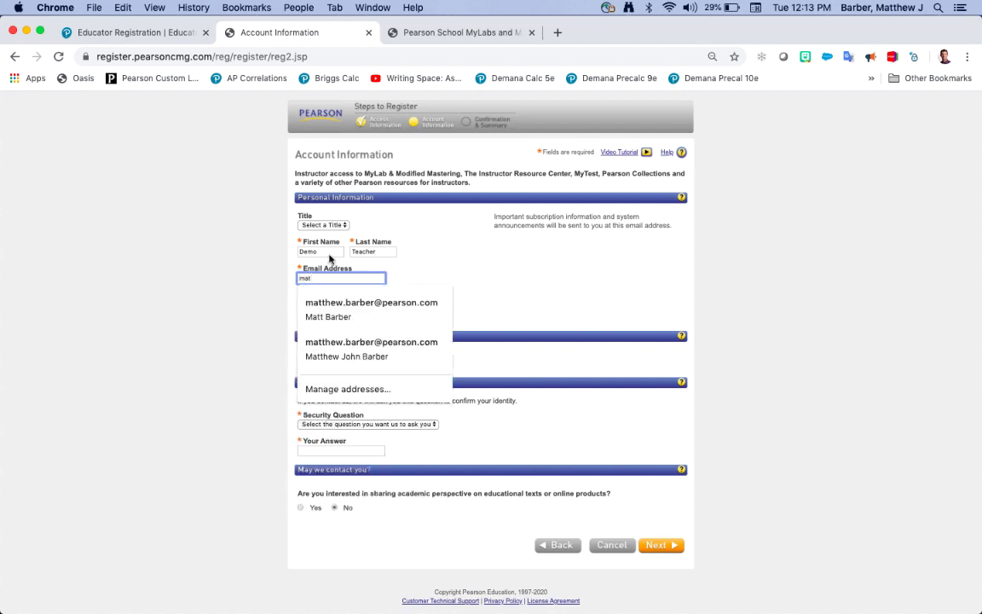
{"action": "left_click", "coordinate": [394, 311]}
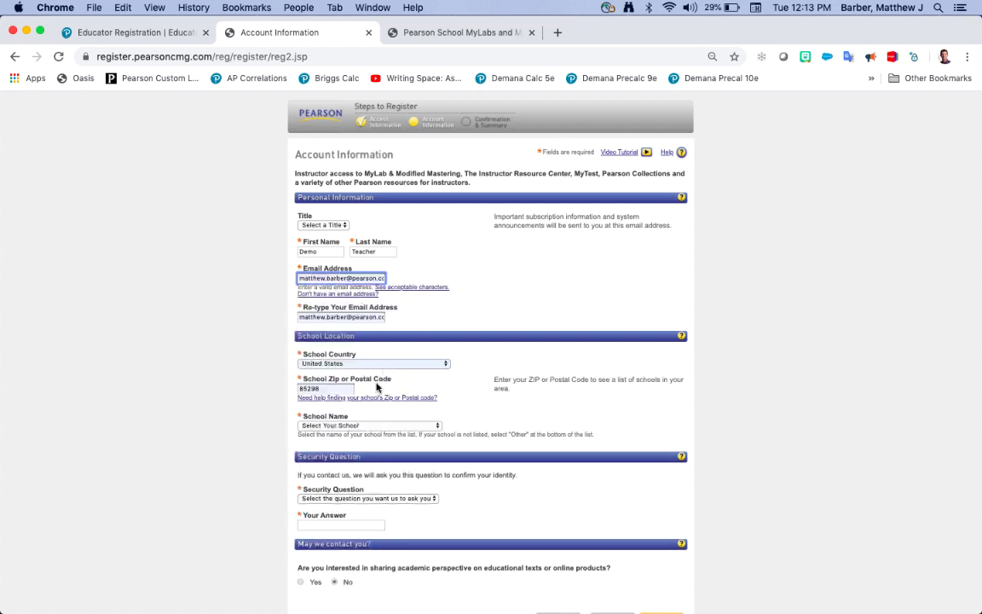
Step: Set the school to Other: Pearson High School in Chandler, Arizona
{"action": "scroll", "coordinate": [350, 368], "scroll_direction": "down", "scroll_amount": 2}
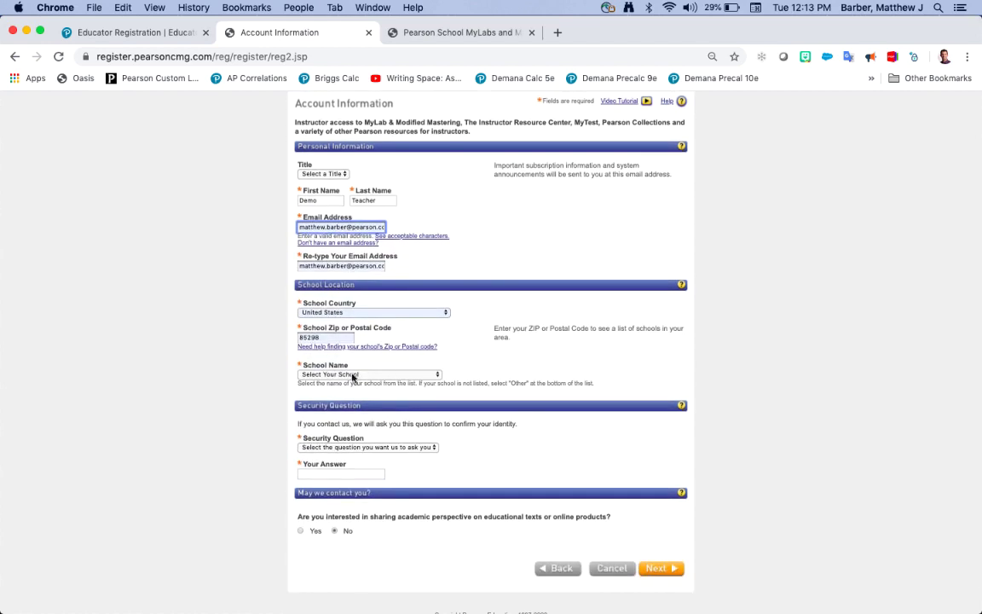
{"action": "left_click", "coordinate": [378, 375]}
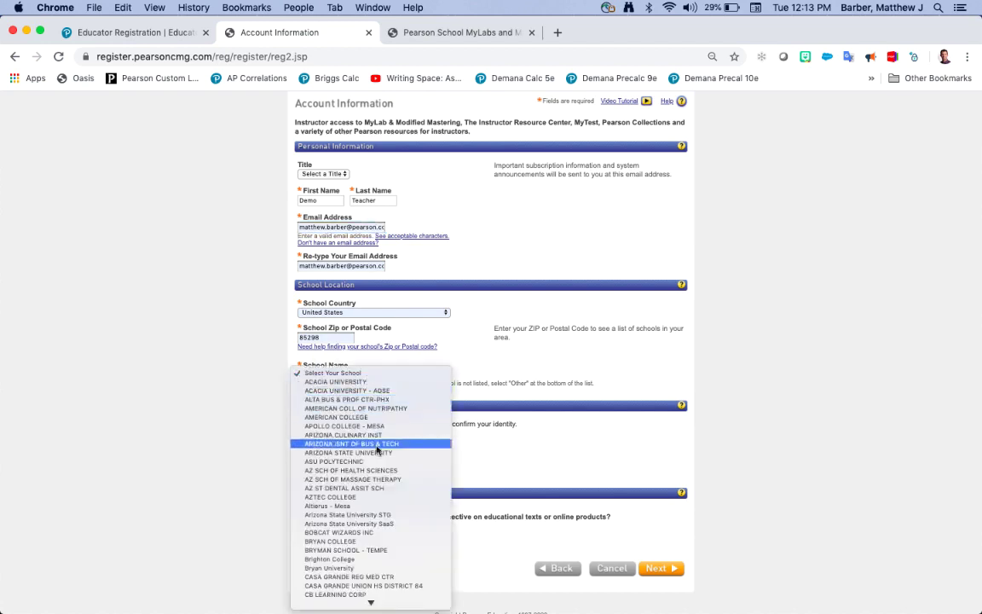
{"action": "scroll", "coordinate": [372, 546], "scroll_direction": "down", "scroll_amount": 3}
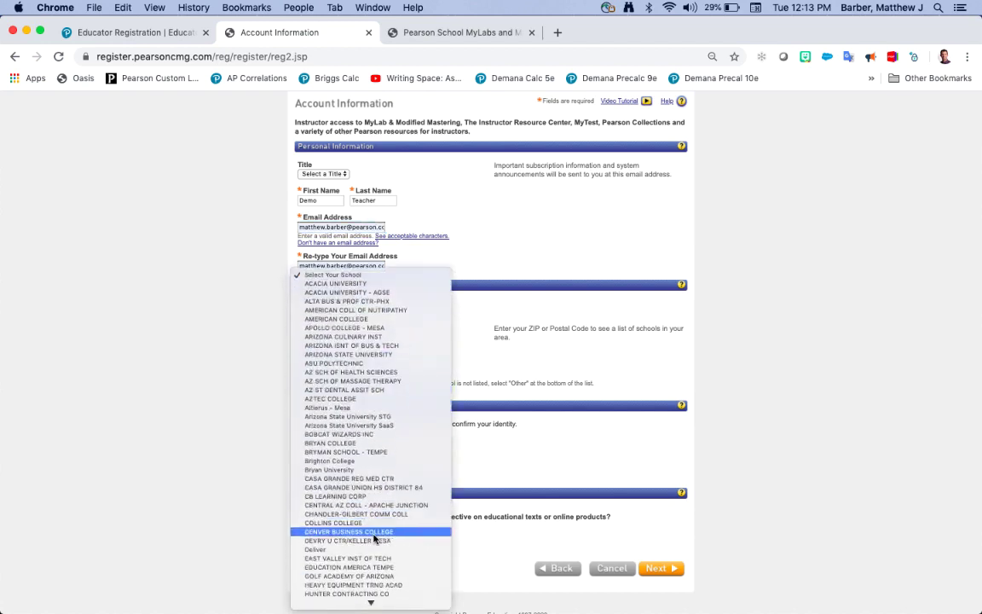
{"action": "scroll", "coordinate": [374, 537], "scroll_direction": "down", "scroll_amount": 5}
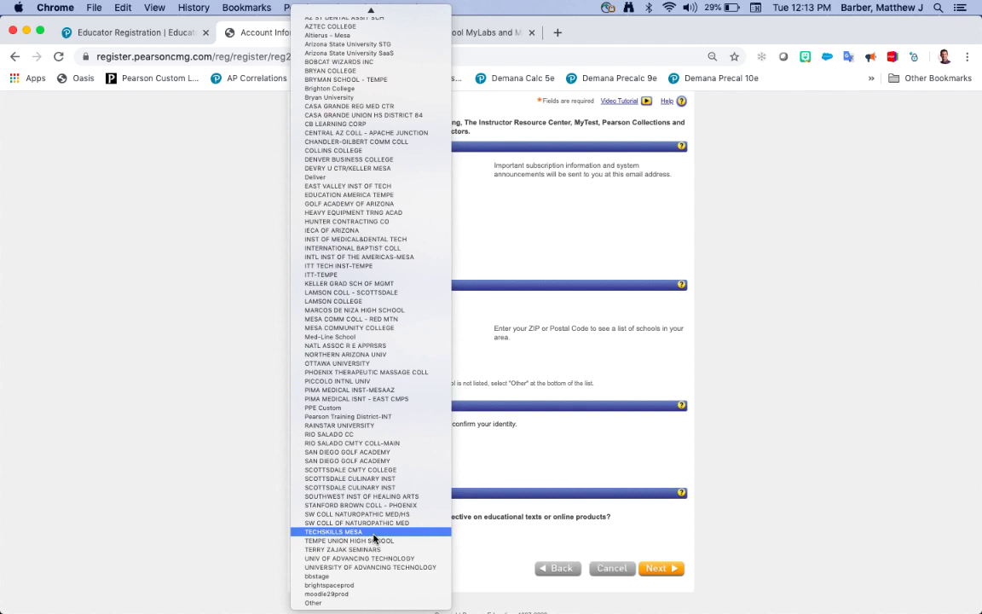
{"action": "left_click", "coordinate": [360, 603]}
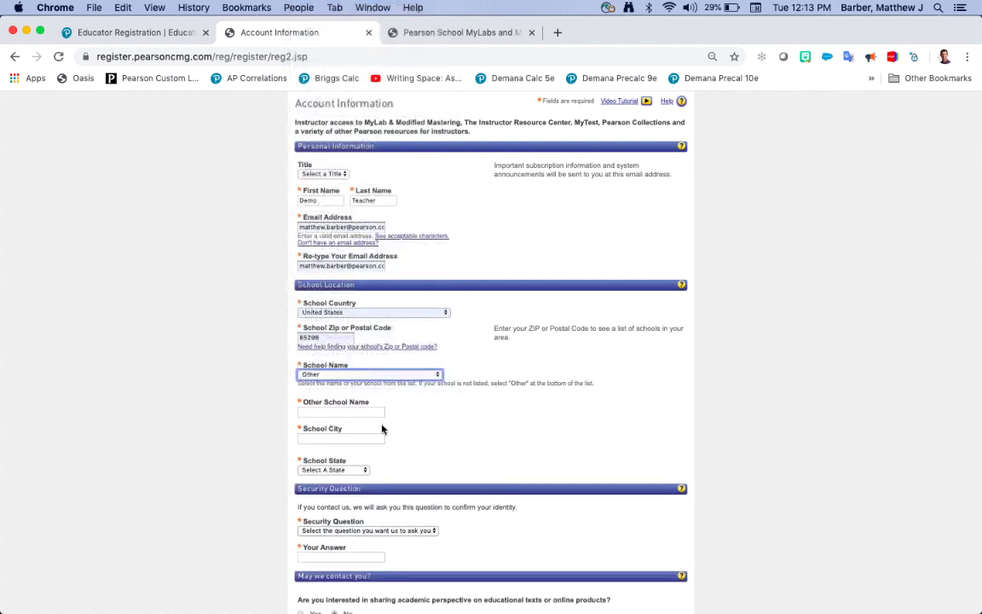
{"action": "left_click", "coordinate": [364, 411]}
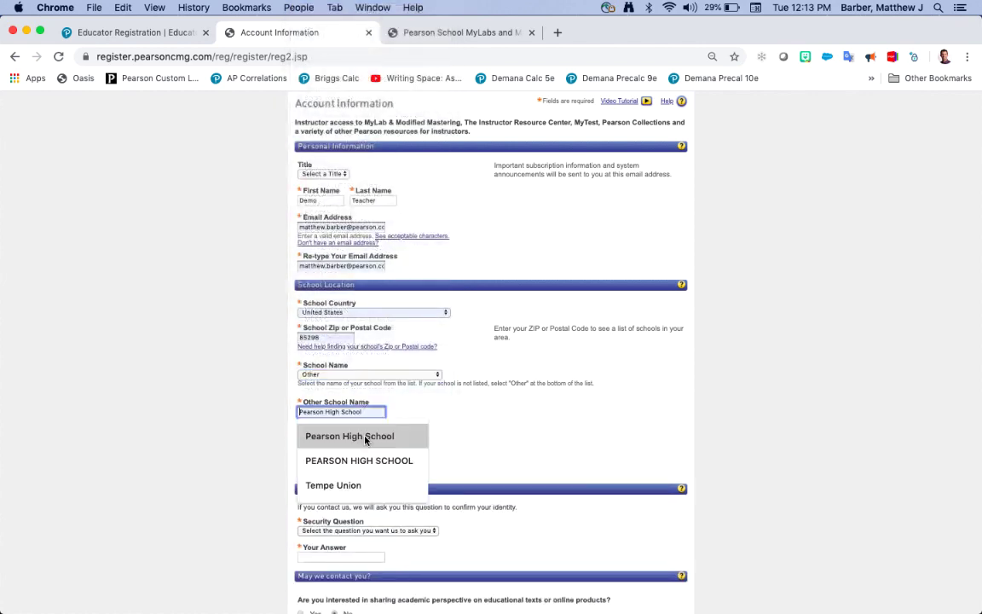
{"action": "left_click", "coordinate": [349, 436]}
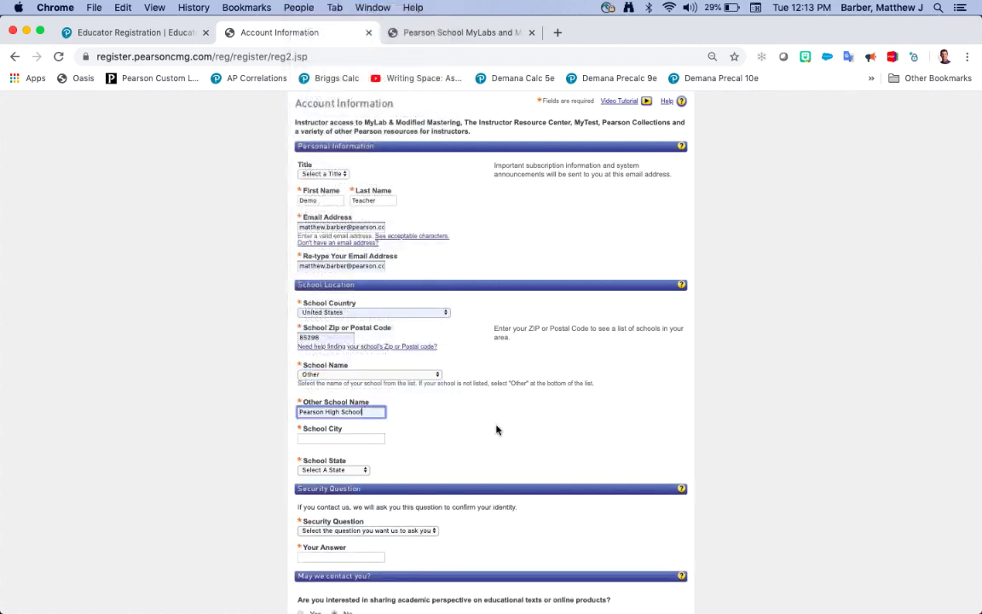
{"action": "left_click", "coordinate": [341, 438]}
{"action": "type", "text": "Chandler"}
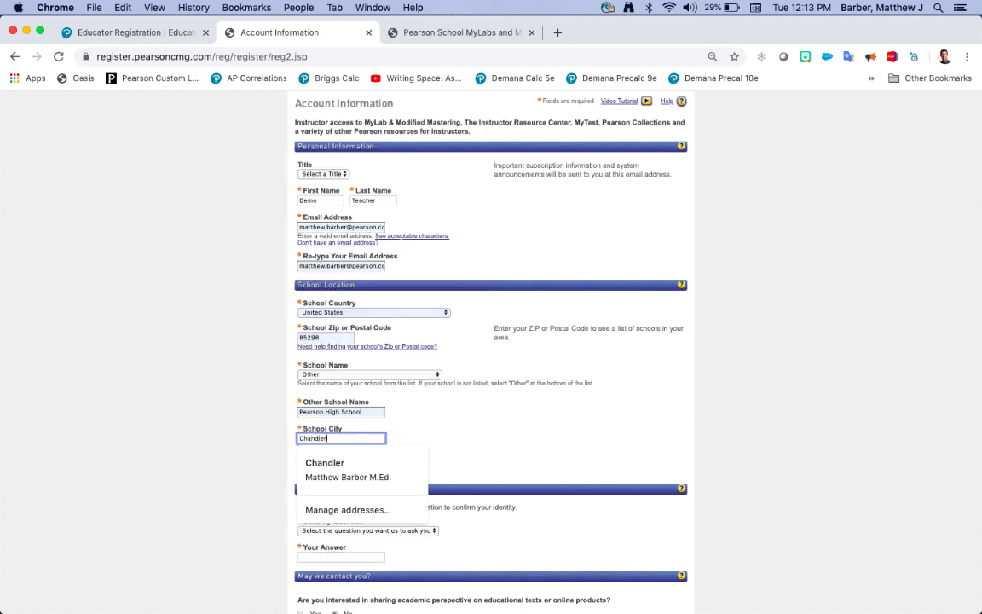
{"action": "left_click", "coordinate": [349, 466]}
{"action": "left_click", "coordinate": [349, 470]}
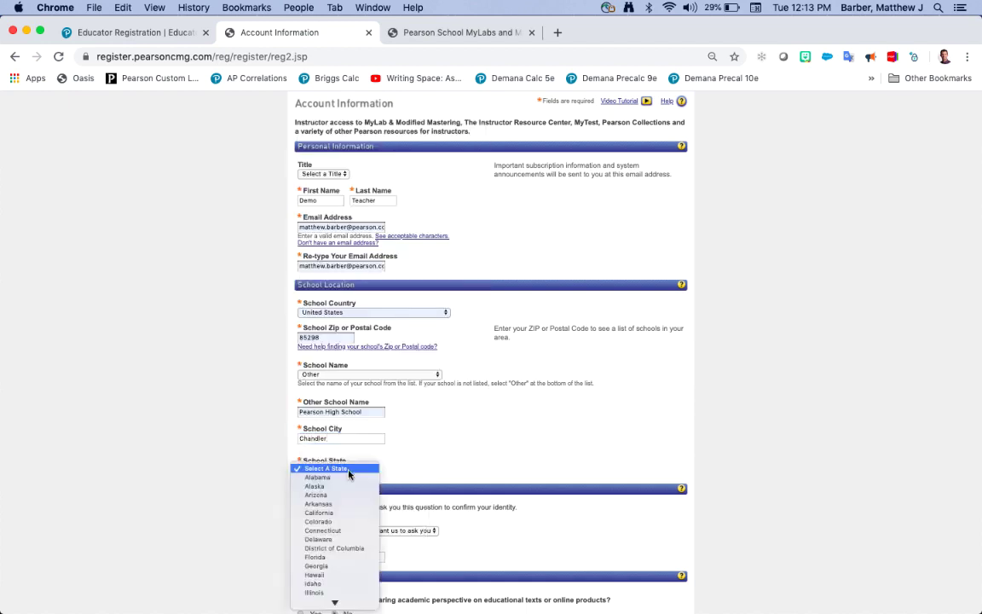
{"action": "left_click", "coordinate": [317, 494]}
Step: Choose the birth-town security question and fill in its answer
{"action": "scroll", "coordinate": [440, 467], "scroll_direction": "down", "scroll_amount": 3}
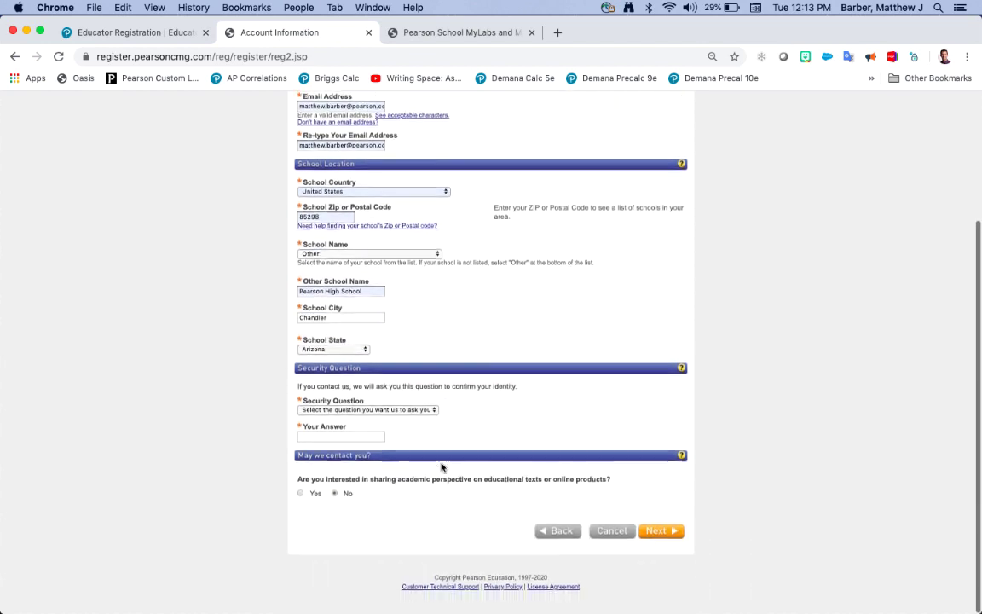
{"action": "left_click", "coordinate": [421, 412]}
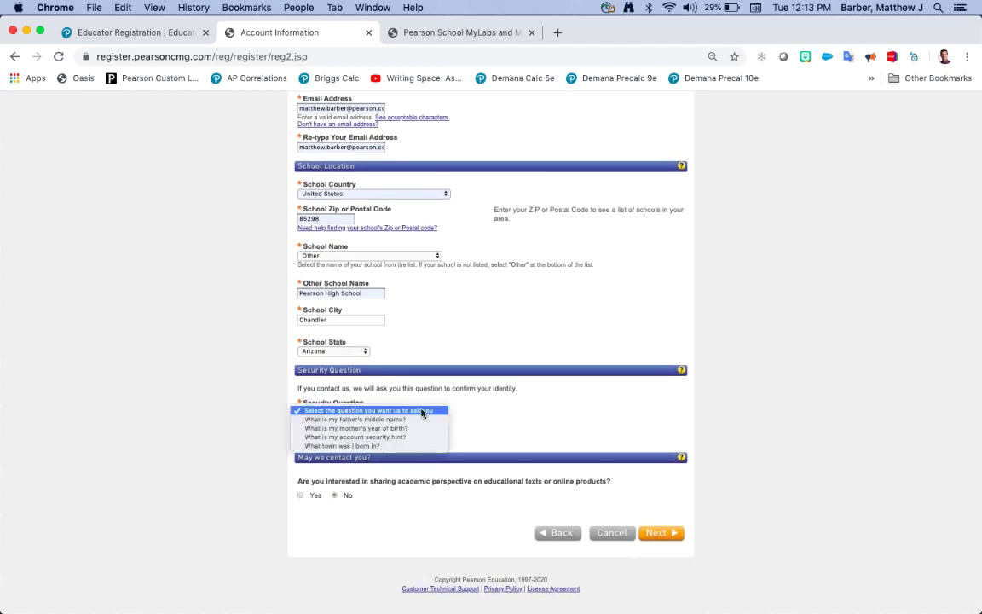
{"action": "left_click", "coordinate": [399, 446]}
{"action": "left_click", "coordinate": [342, 436]}
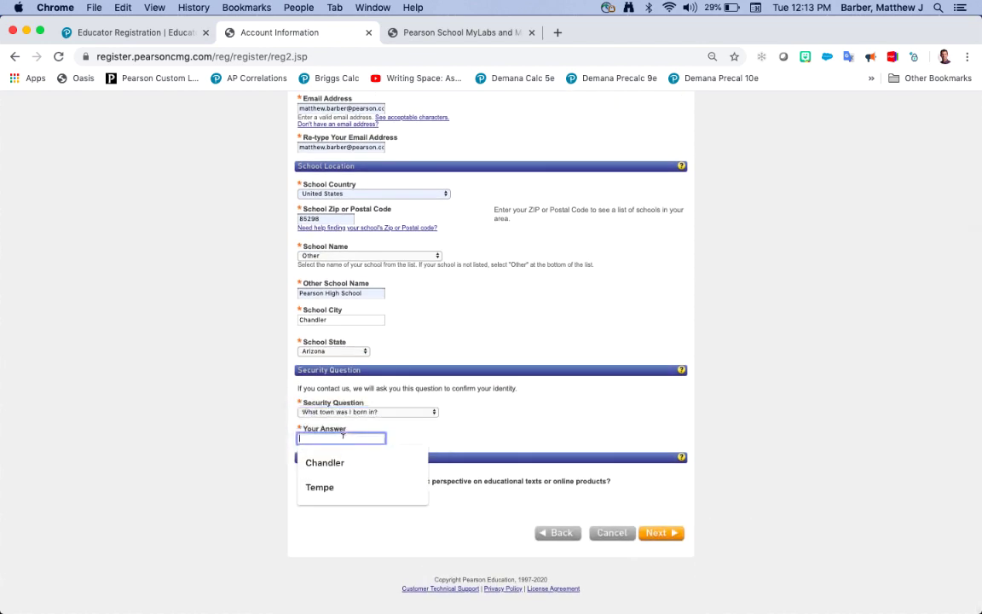
{"action": "left_click", "coordinate": [344, 464]}
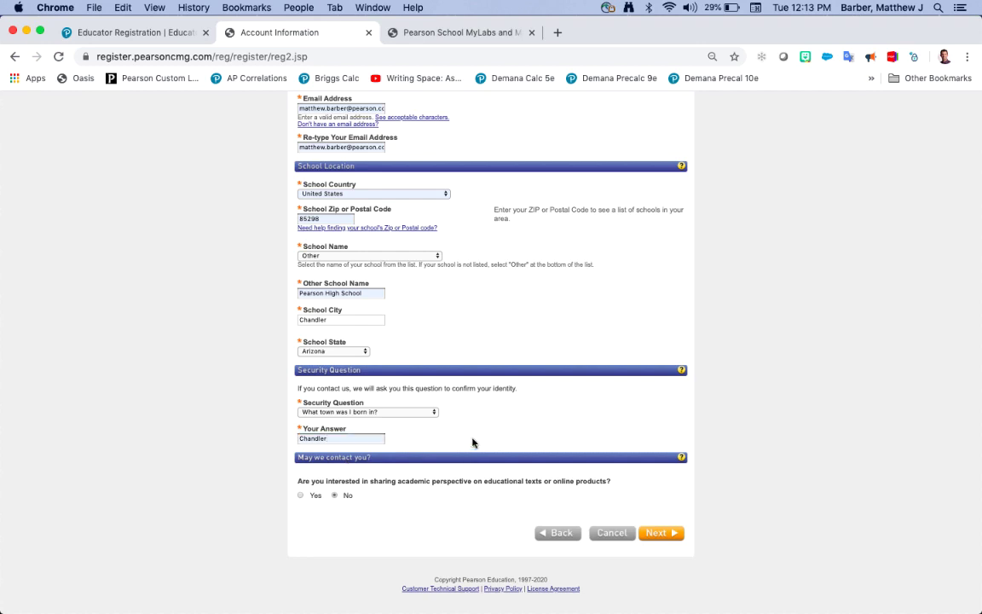
{"action": "scroll", "coordinate": [480, 309], "scroll_direction": "up", "scroll_amount": 4}
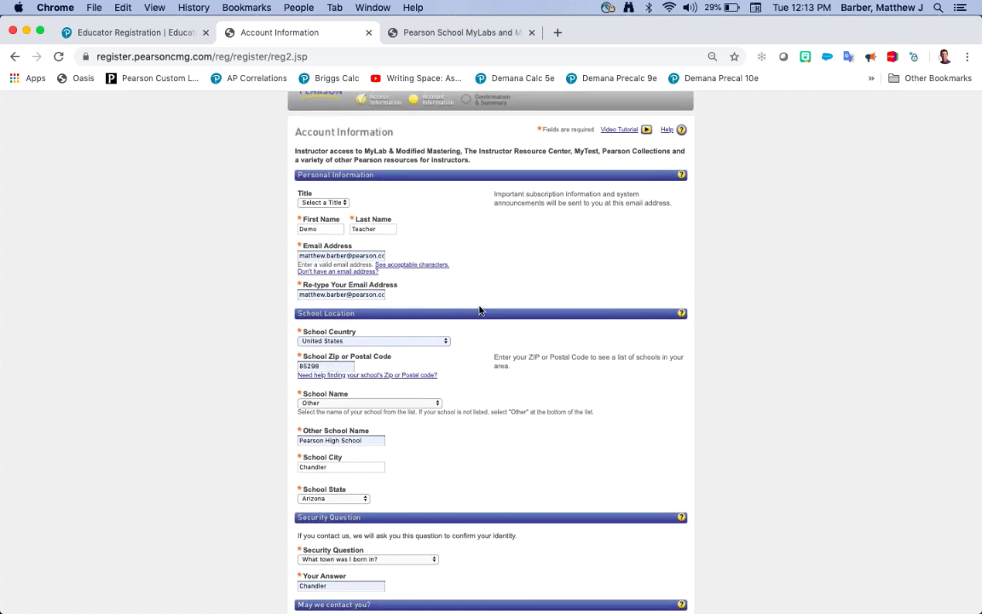
{"action": "scroll", "coordinate": [480, 311], "scroll_direction": "down", "scroll_amount": 4}
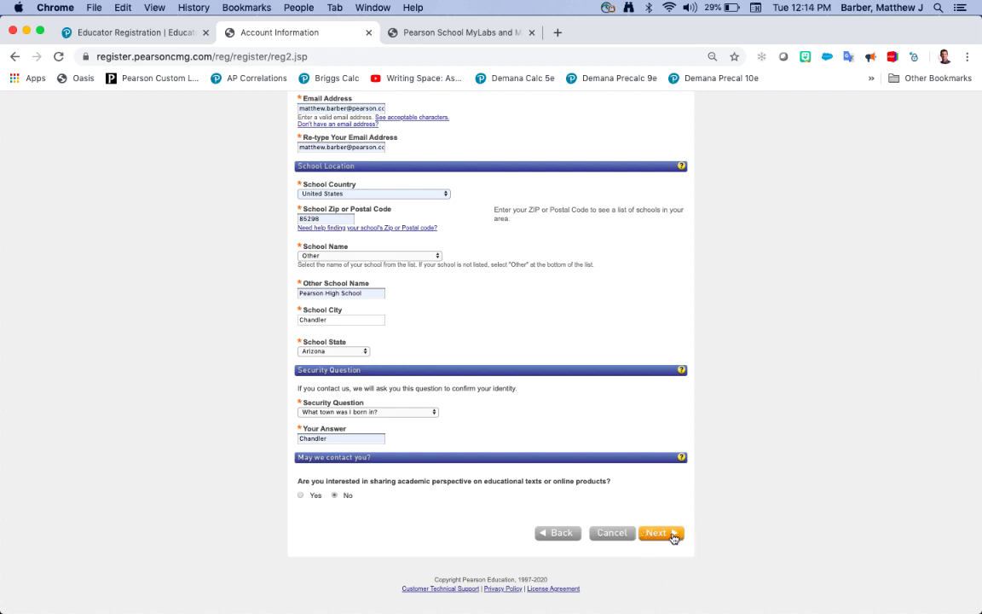
Step: Submit the account form and review the five products listed, expiring Apr 14, 2025
{"action": "left_click", "coordinate": [673, 536]}
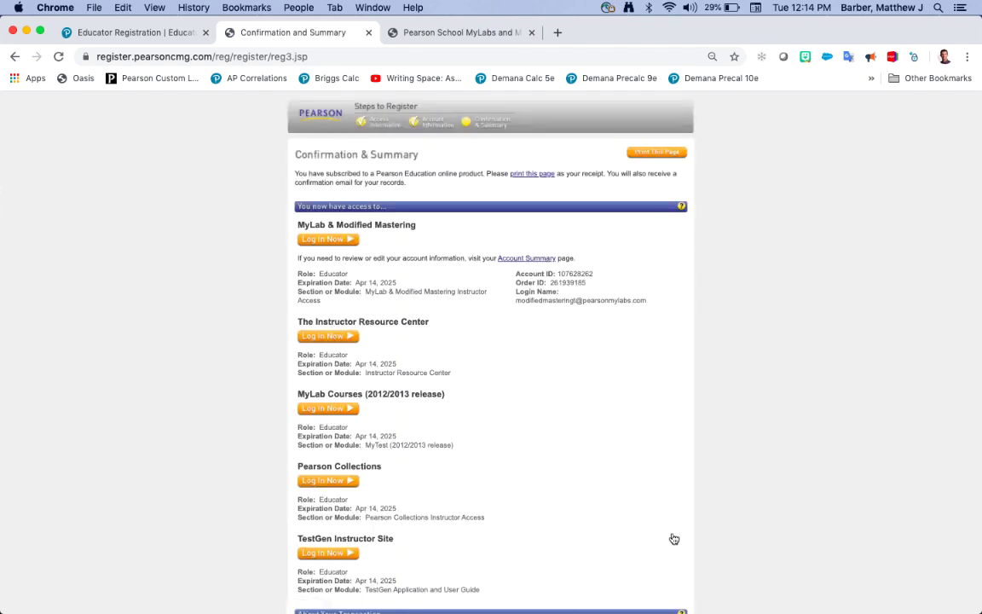
{"action": "scroll", "coordinate": [674, 539], "scroll_direction": "down", "scroll_amount": 1}
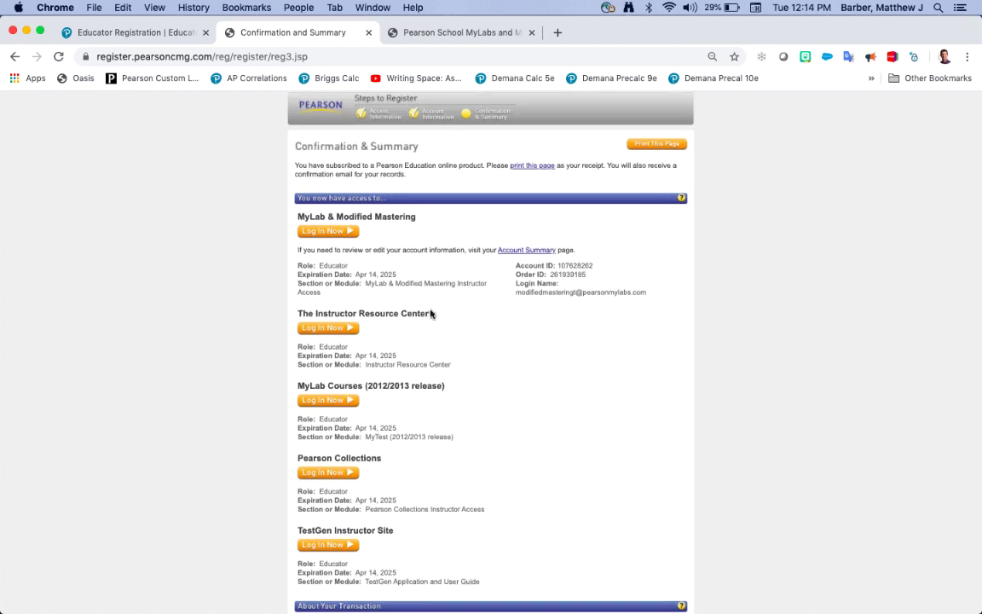
{"action": "scroll", "coordinate": [515, 395], "scroll_direction": "down", "scroll_amount": 5}
{"action": "scroll", "coordinate": [515, 396], "scroll_direction": "down", "scroll_amount": 1}
{"action": "scroll", "coordinate": [516, 396], "scroll_direction": "up", "scroll_amount": 6}
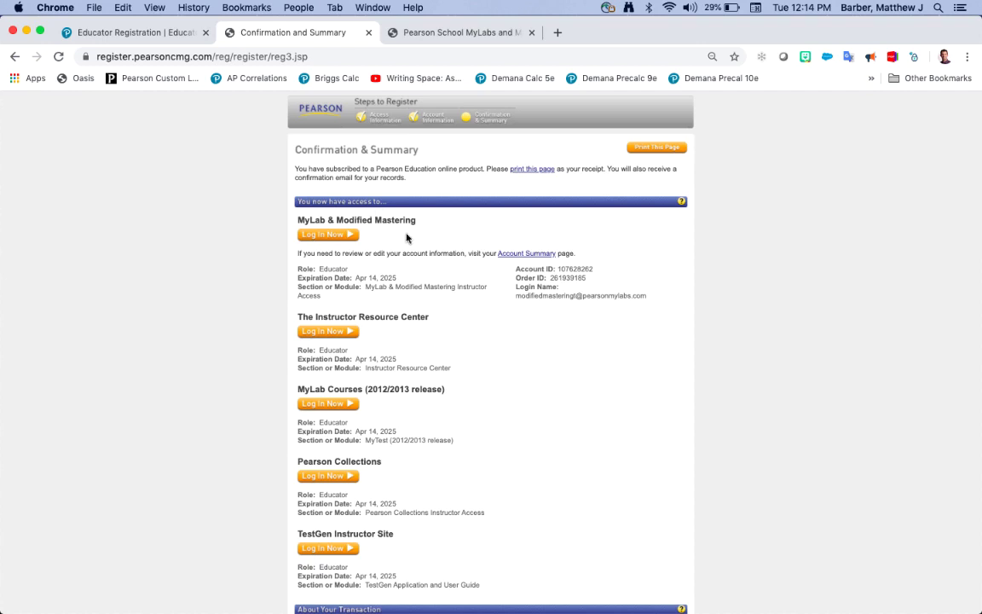
Step: Log in to MyLab & Modified Mastering and review the four instructor products on My Courses
{"action": "left_click", "coordinate": [328, 239]}
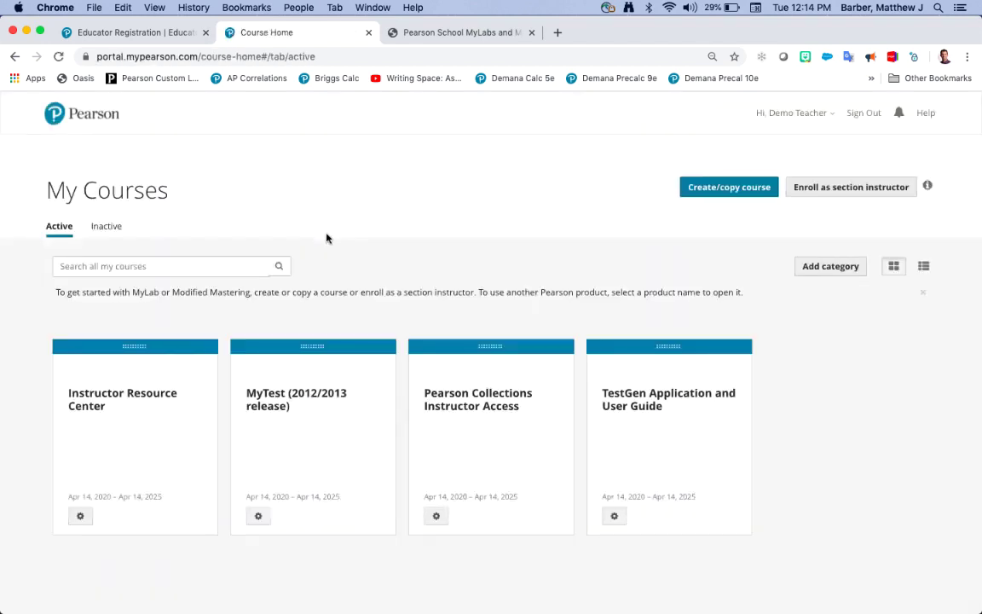
{"action": "scroll", "coordinate": [327, 234], "scroll_direction": "down", "scroll_amount": 1}
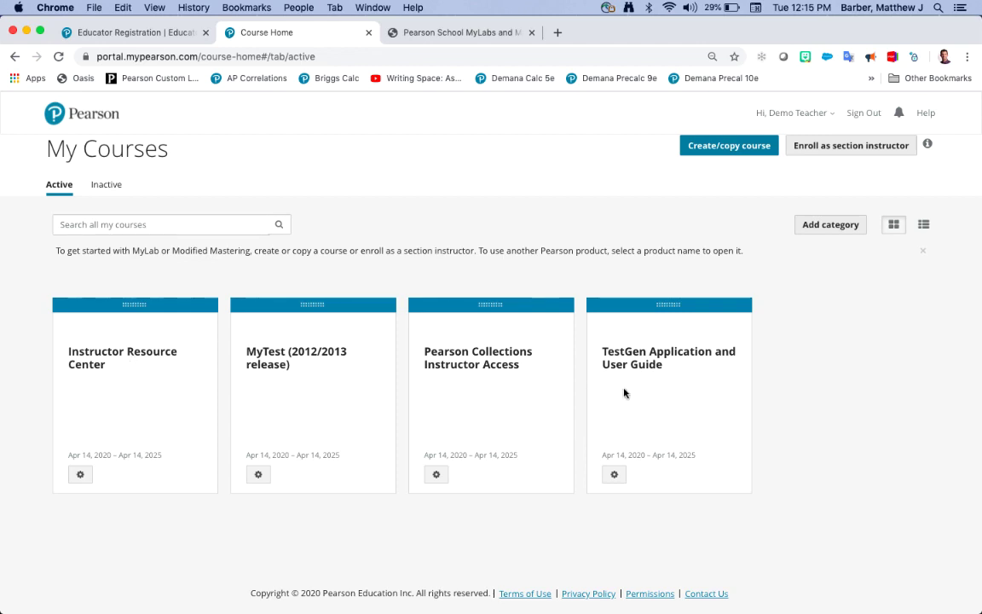
{"action": "scroll", "coordinate": [636, 268], "scroll_direction": "up", "scroll_amount": 1}
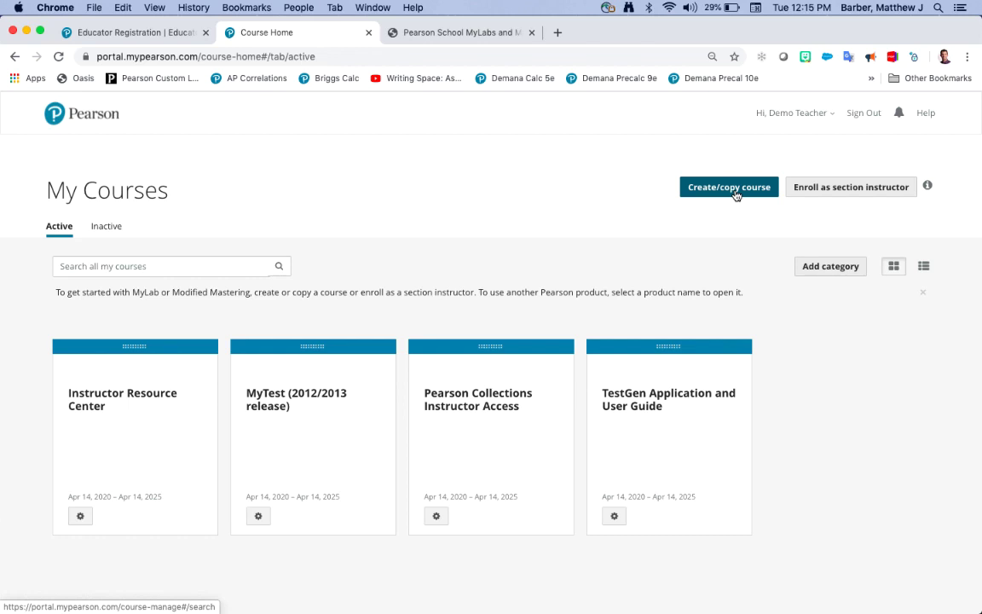
Step: Start creating a new course and search the course catalog for 'Tro'
{"action": "left_click", "coordinate": [727, 187]}
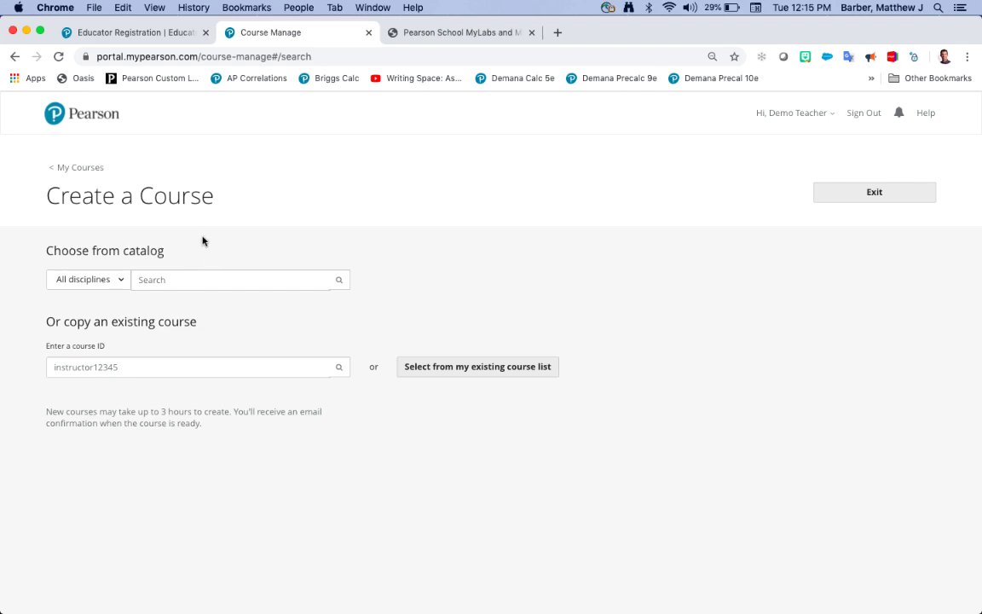
{"action": "left_click", "coordinate": [195, 275]}
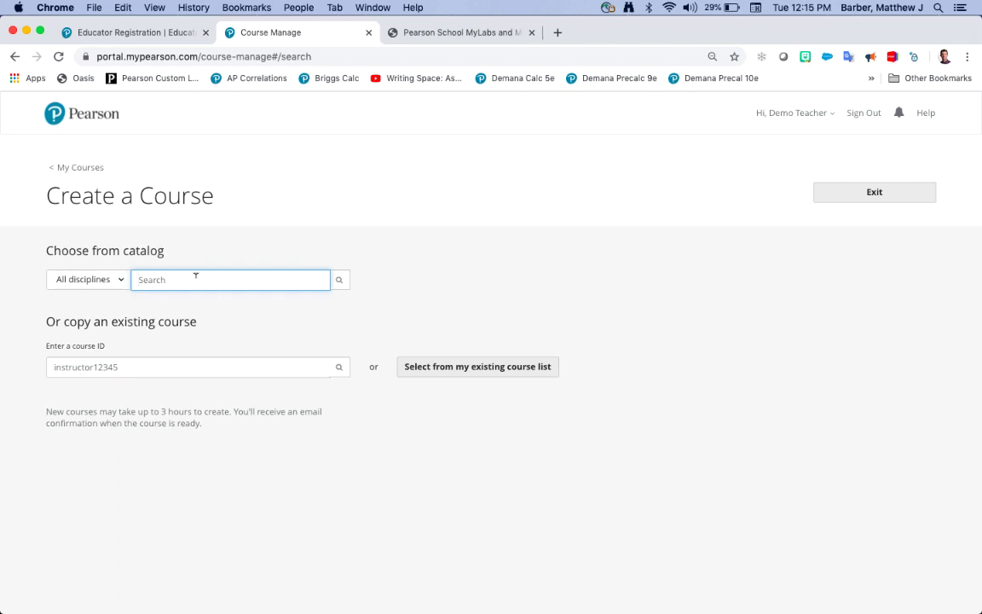
{"action": "type", "text": "Tro"}
{"action": "key", "text": "Return"}
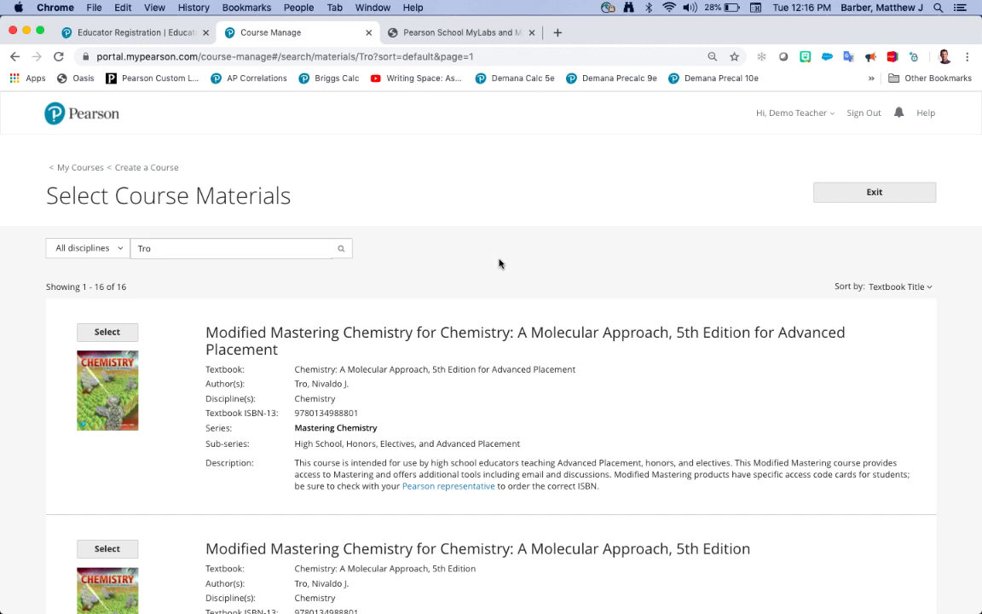
{"action": "scroll", "coordinate": [500, 264], "scroll_direction": "down", "scroll_amount": 10}
{"action": "scroll", "coordinate": [500, 256], "scroll_direction": "down", "scroll_amount": 9}
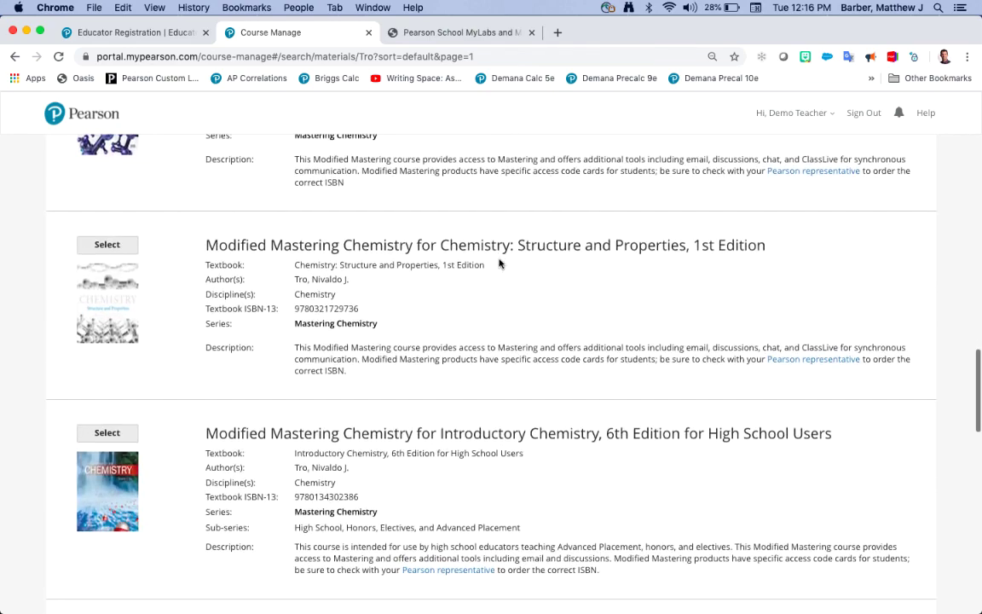
{"action": "scroll", "coordinate": [500, 263], "scroll_direction": "up", "scroll_amount": 10}
{"action": "scroll", "coordinate": [499, 264], "scroll_direction": "up", "scroll_amount": 10}
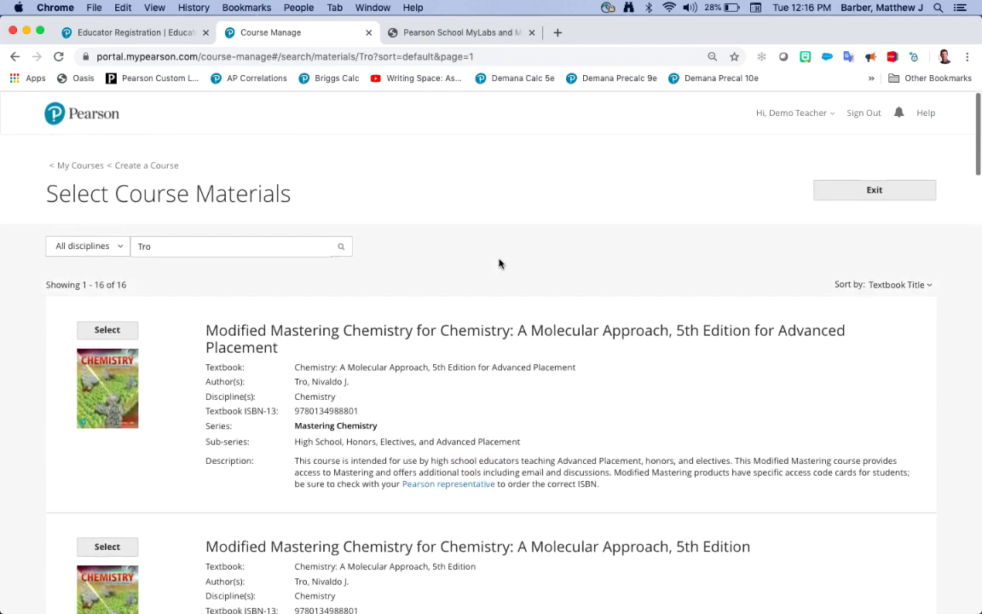
{"action": "scroll", "coordinate": [499, 263], "scroll_direction": "down", "scroll_amount": 1}
{"action": "scroll", "coordinate": [500, 263], "scroll_direction": "down", "scroll_amount": 1}
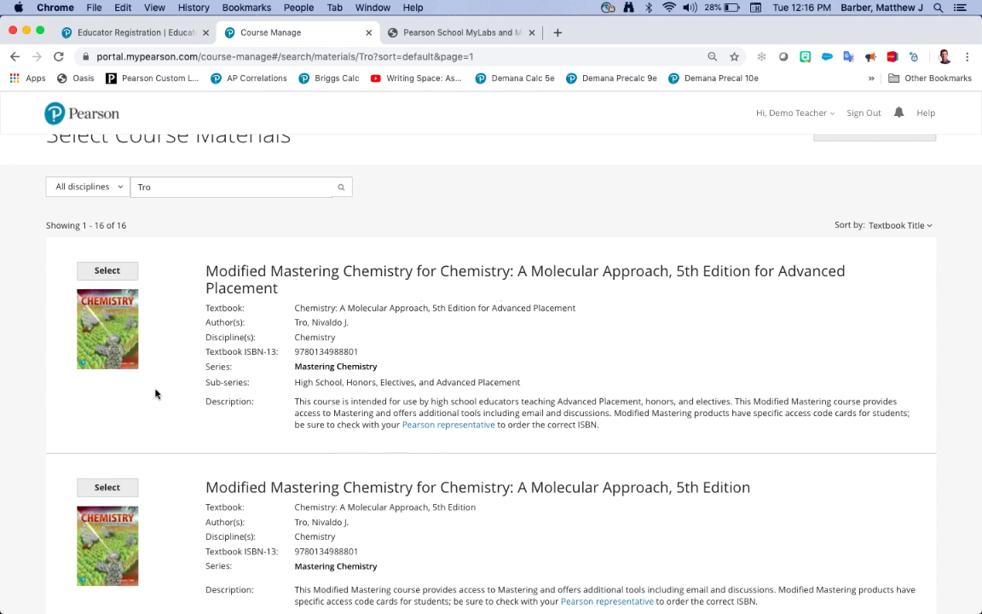
{"action": "scroll", "coordinate": [253, 445], "scroll_direction": "down", "scroll_amount": 1}
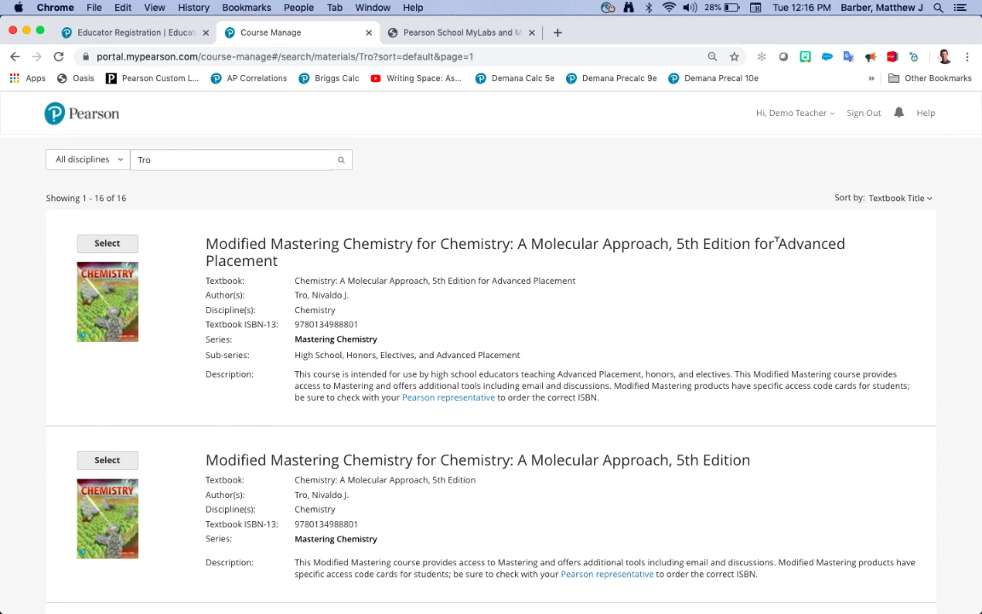
{"action": "left_click_drag", "start_coordinate": [777, 242], "coordinate": [837, 266]}
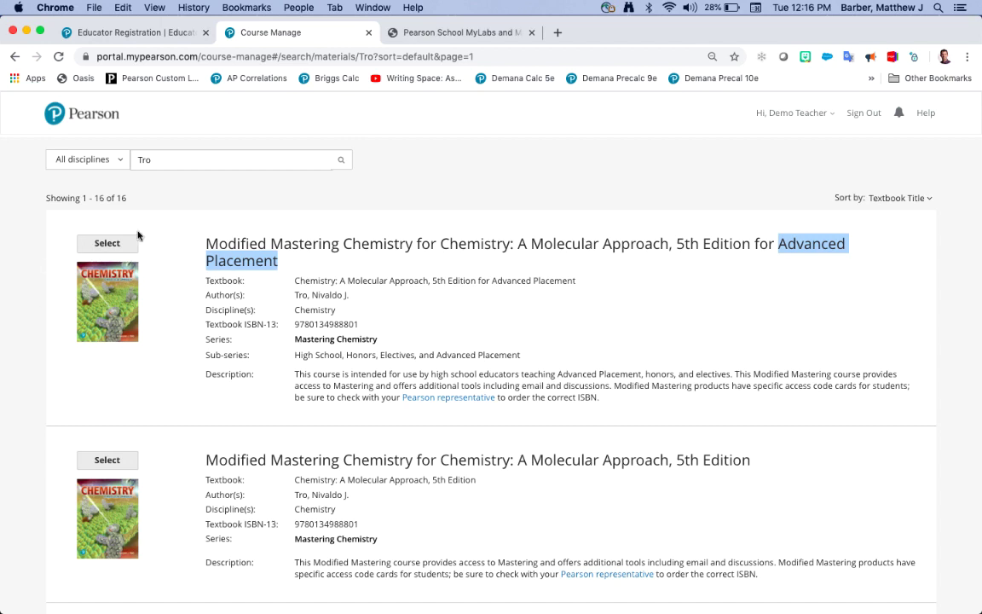
{"action": "left_click", "coordinate": [492, 277]}
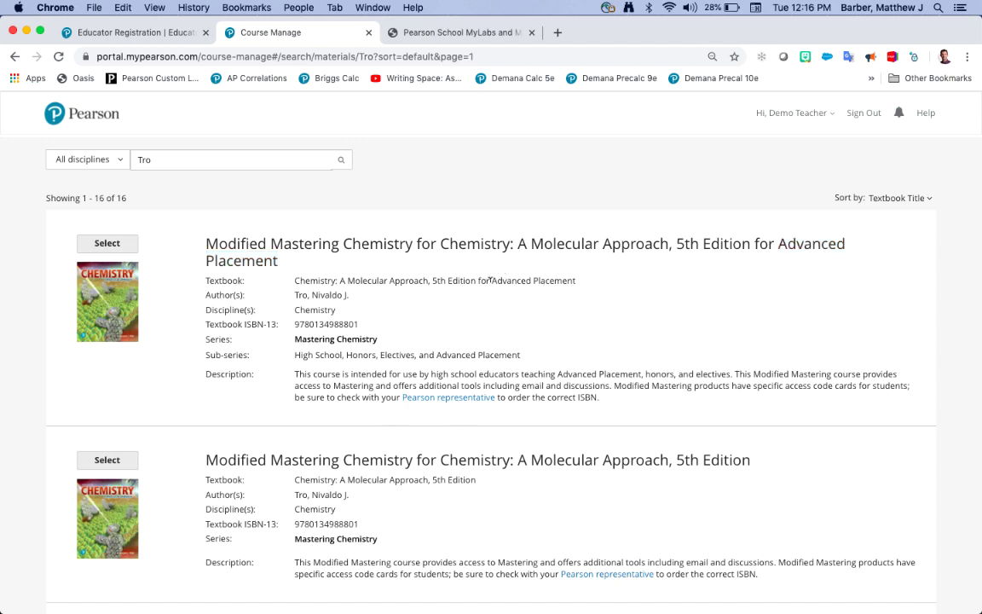
{"action": "left_click_drag", "start_coordinate": [490, 279], "coordinate": [575, 280]}
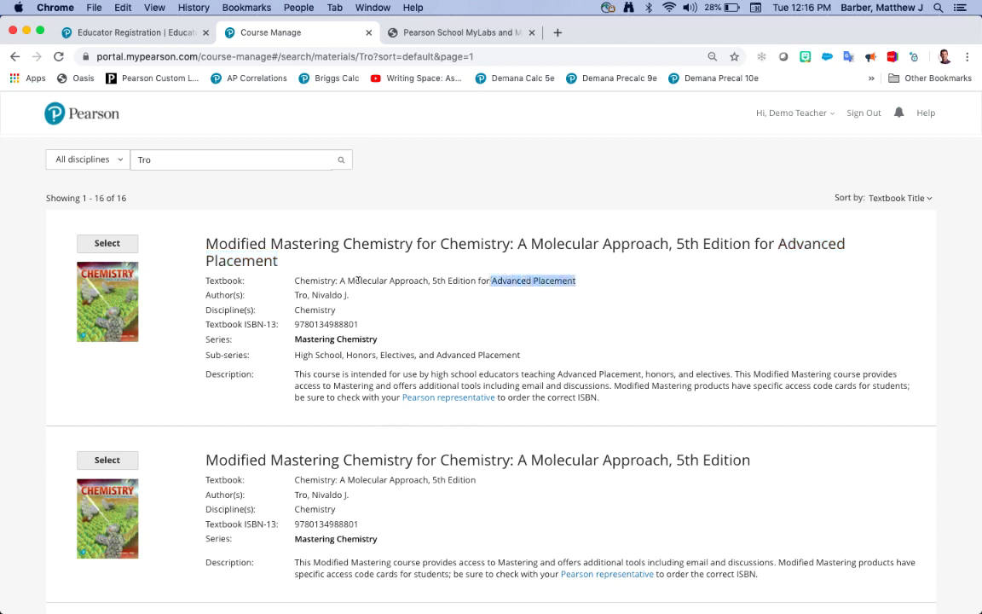
{"action": "left_click", "coordinate": [332, 350]}
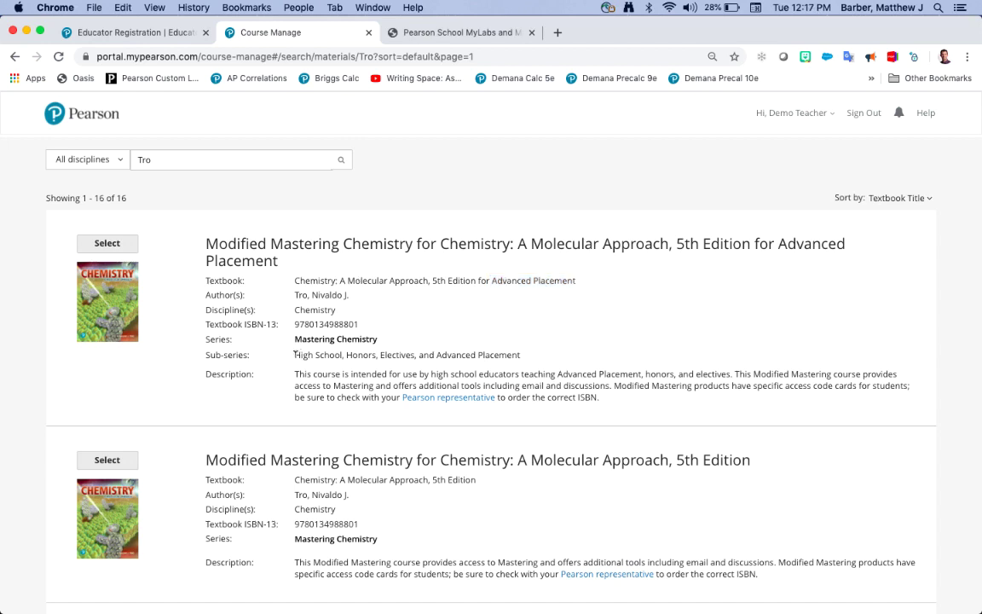
{"action": "left_click_drag", "start_coordinate": [296, 354], "coordinate": [520, 354]}
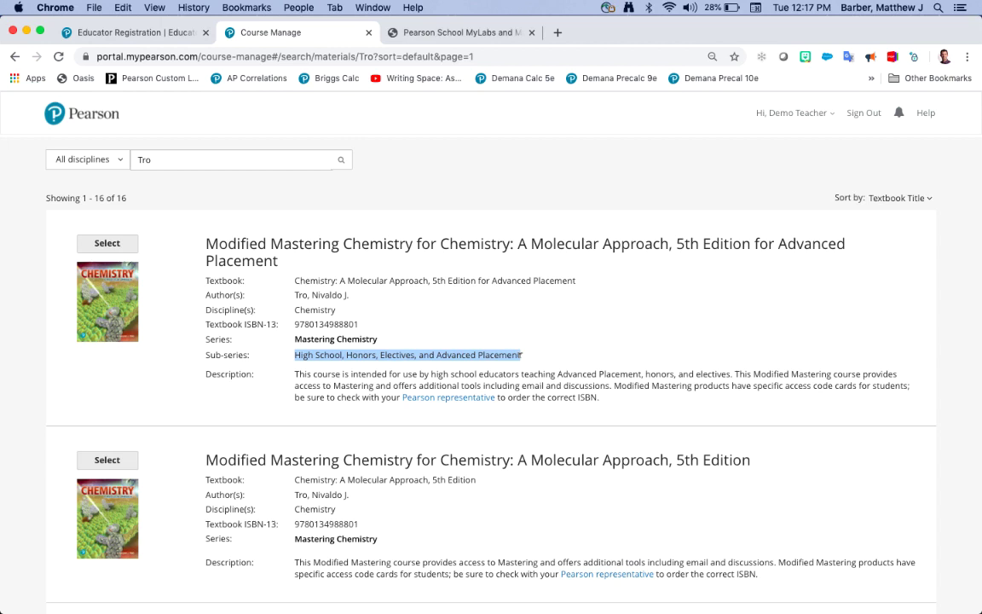
{"action": "left_click", "coordinate": [524, 329]}
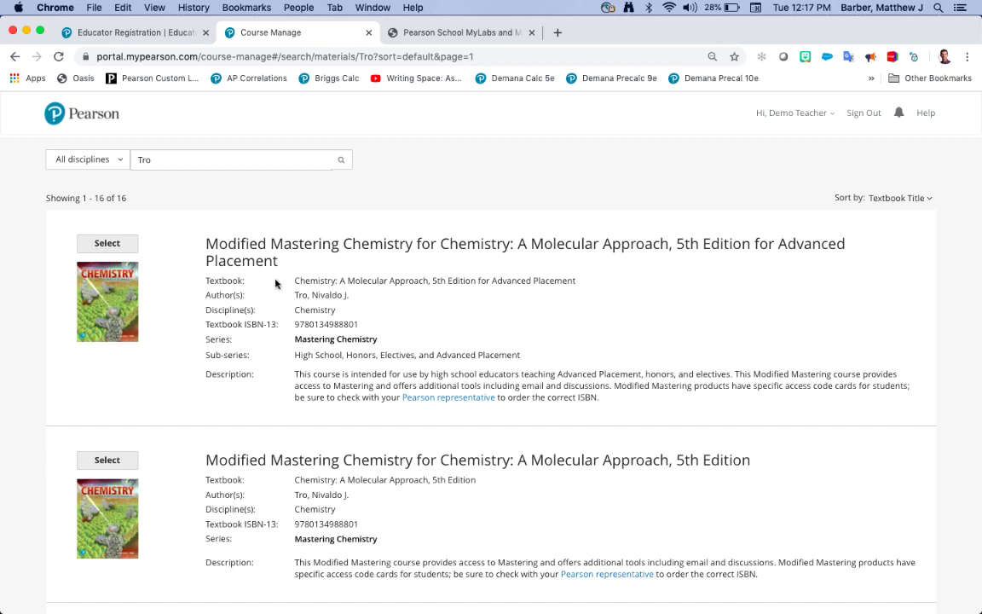
{"action": "scroll", "coordinate": [336, 353], "scroll_direction": "down", "scroll_amount": 2}
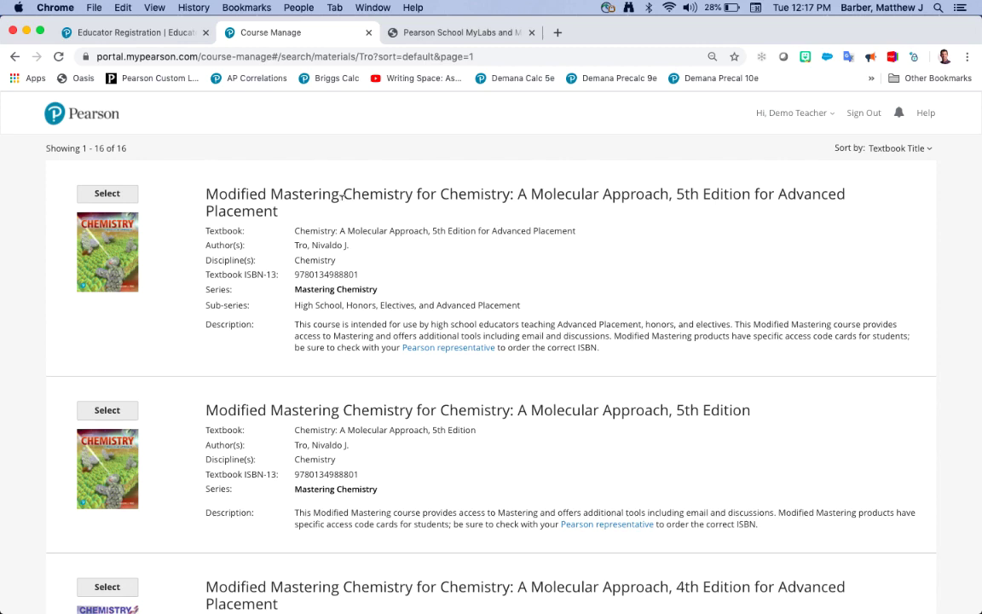
{"action": "scroll", "coordinate": [491, 286], "scroll_direction": "down", "scroll_amount": 10}
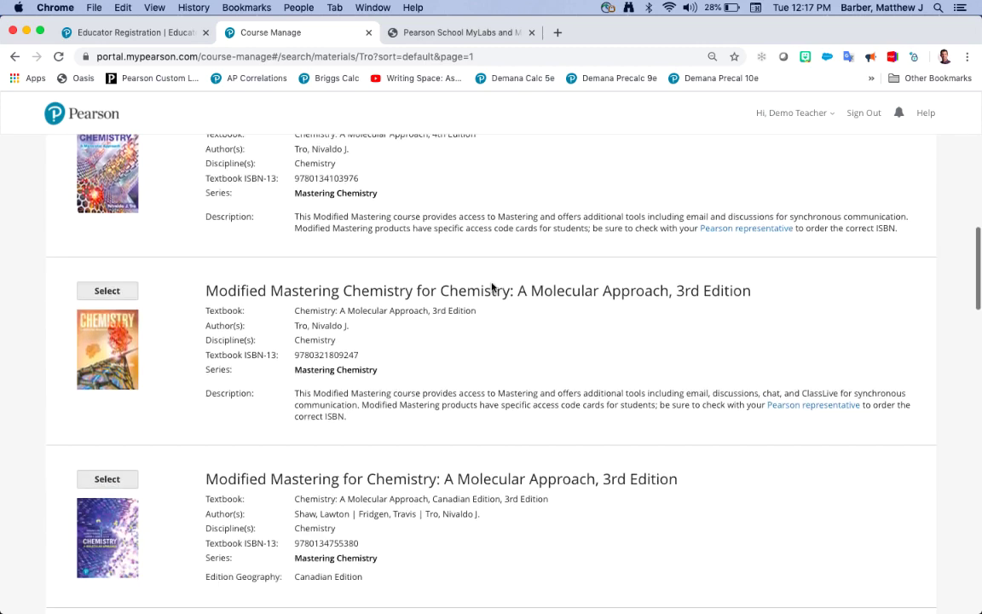
{"action": "scroll", "coordinate": [491, 287], "scroll_direction": "down", "scroll_amount": 11}
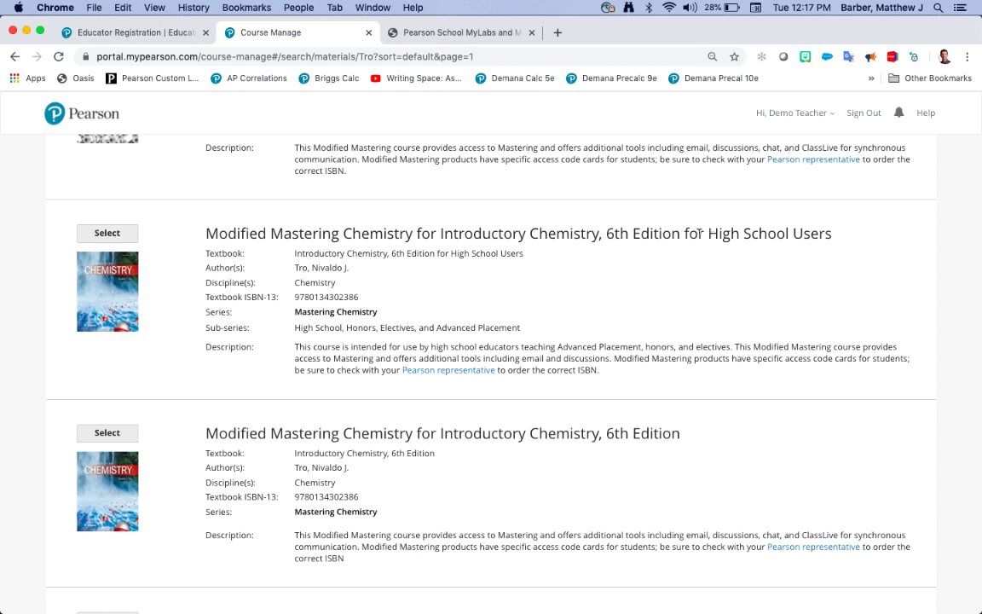
{"action": "left_click_drag", "start_coordinate": [702, 233], "coordinate": [833, 235]}
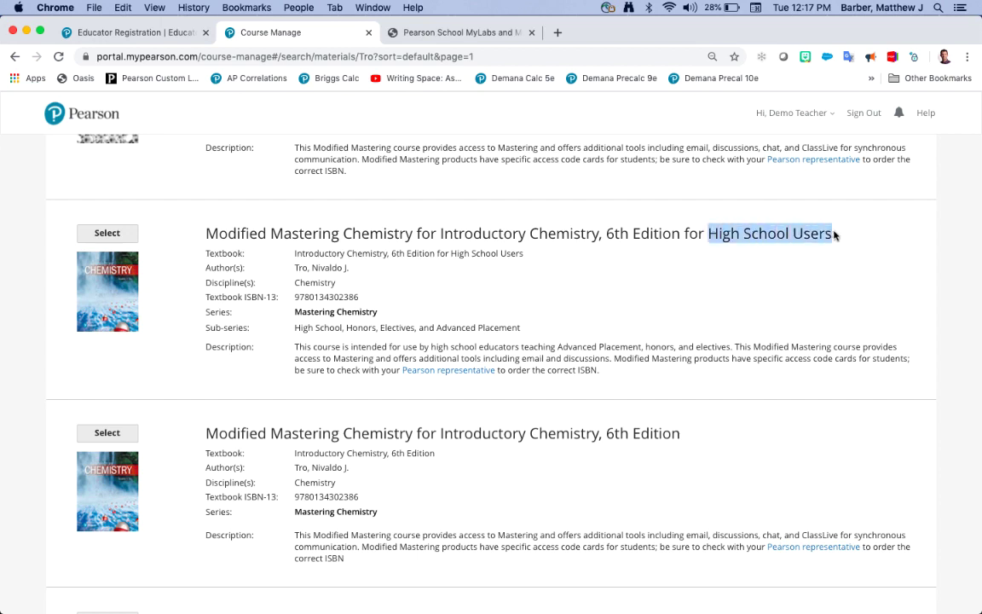
{"action": "left_click", "coordinate": [786, 286]}
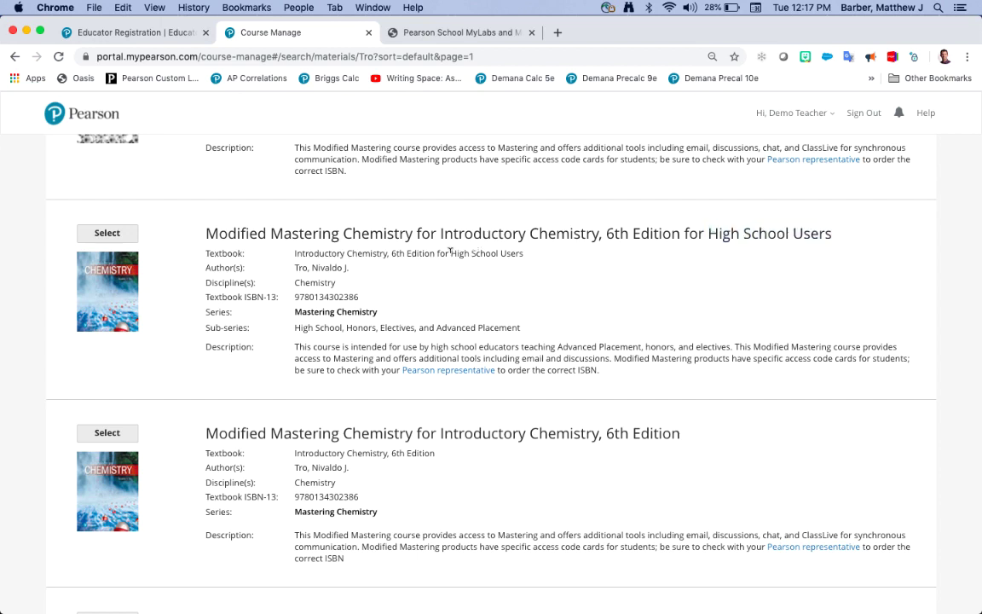
{"action": "left_click_drag", "start_coordinate": [450, 252], "coordinate": [523, 255]}
{"action": "left_click", "coordinate": [504, 287]}
{"action": "left_click_drag", "start_coordinate": [294, 327], "coordinate": [522, 331]}
{"action": "left_click", "coordinate": [557, 321]}
{"action": "scroll", "coordinate": [591, 326], "scroll_direction": "down", "scroll_amount": 1}
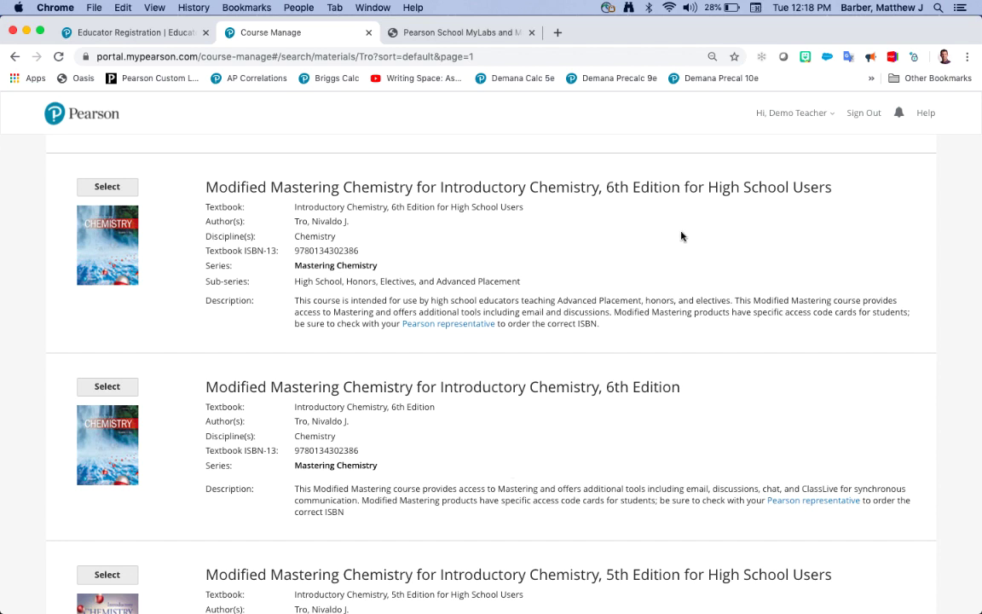
{"action": "scroll", "coordinate": [541, 224], "scroll_direction": "up", "scroll_amount": 1}
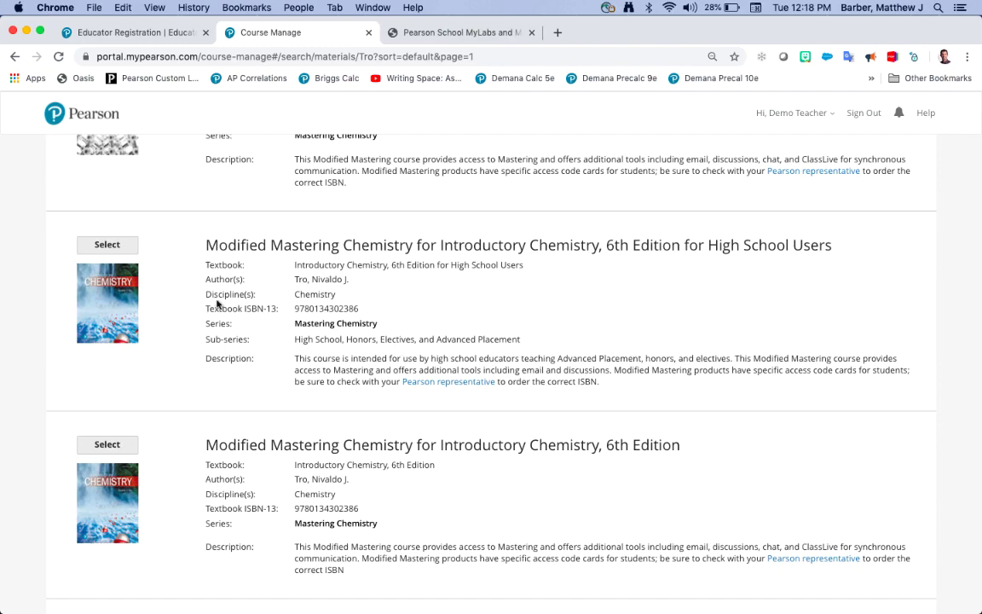
{"action": "scroll", "coordinate": [217, 302], "scroll_direction": "up", "scroll_amount": 15}
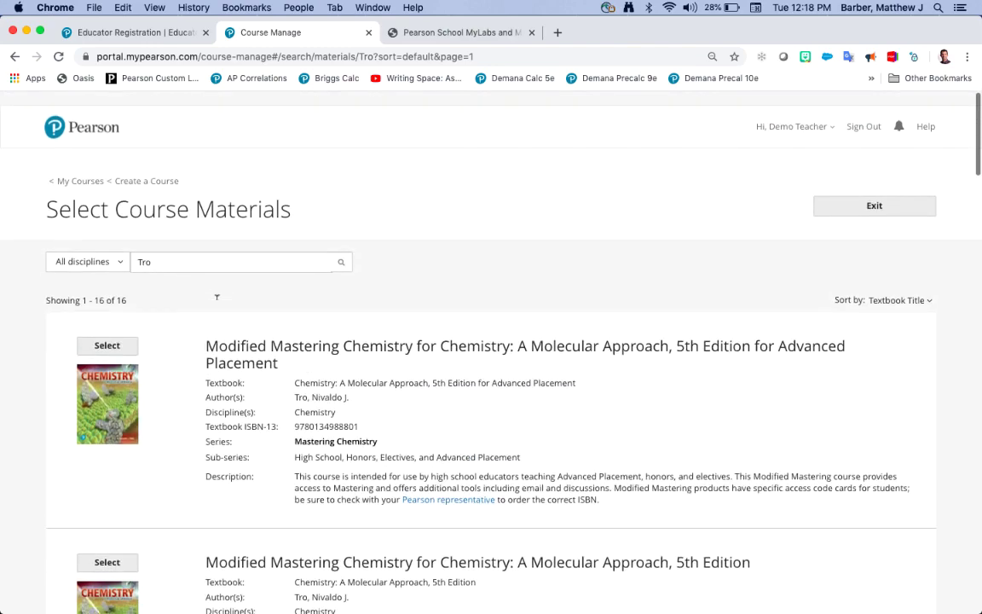
{"action": "scroll", "coordinate": [217, 303], "scroll_direction": "down", "scroll_amount": 1}
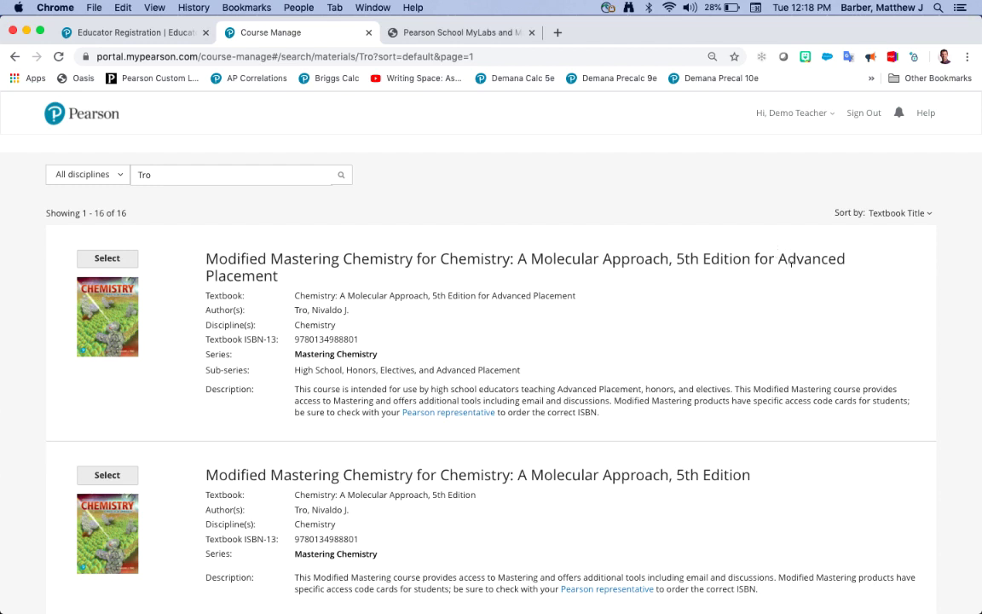
Step: Choose the Molecular Approach 5th Edition for Advanced Placement materials
{"action": "left_click", "coordinate": [114, 266]}
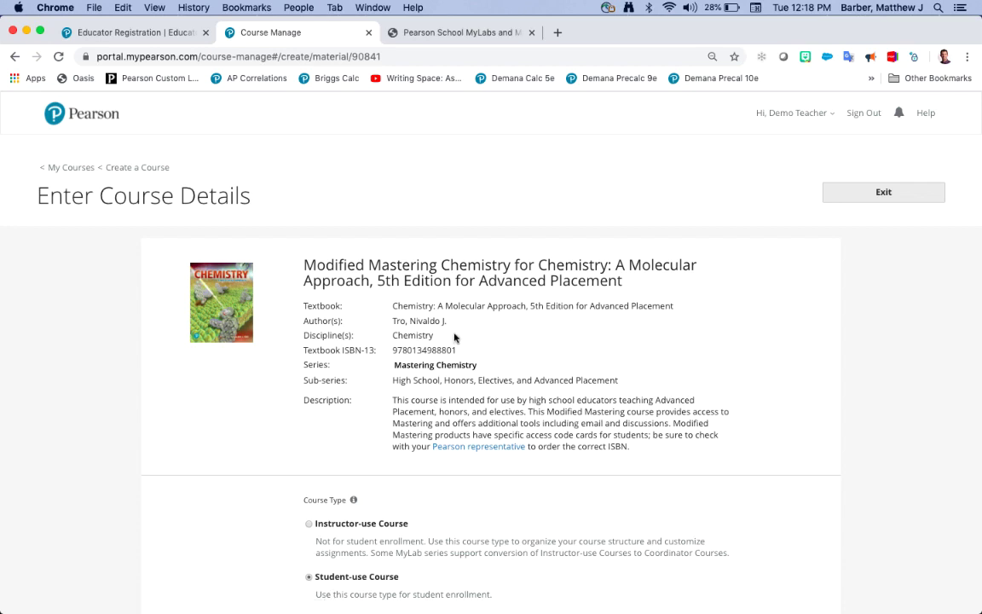
{"action": "scroll", "coordinate": [457, 335], "scroll_direction": "down", "scroll_amount": 2}
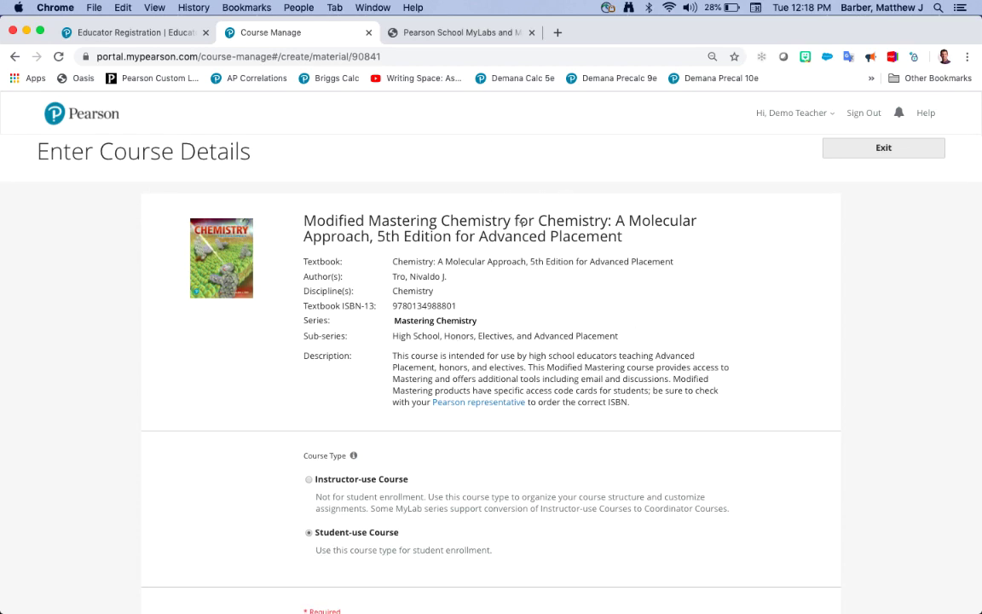
{"action": "scroll", "coordinate": [504, 307], "scroll_direction": "down", "scroll_amount": 4}
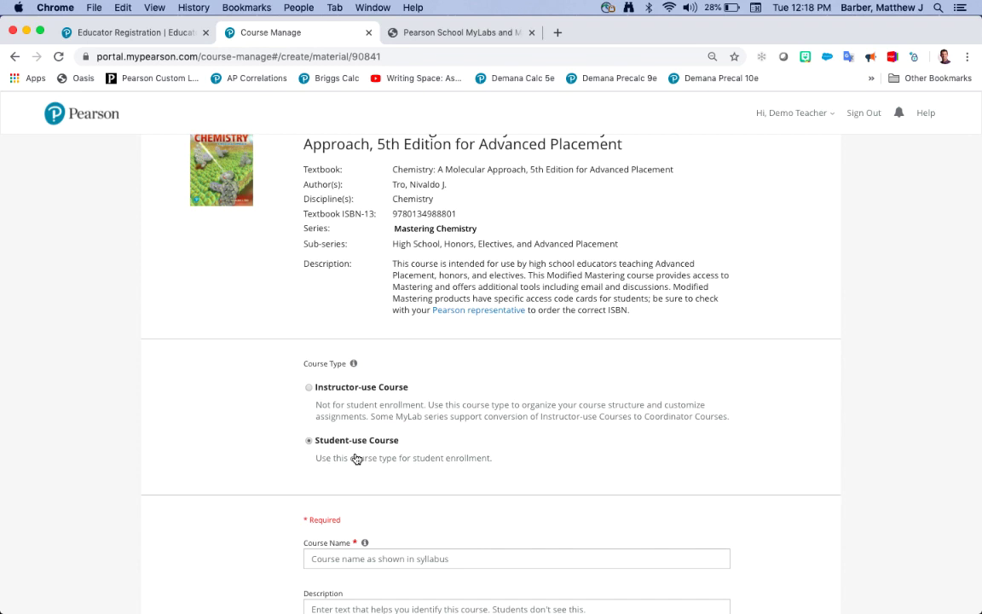
{"action": "scroll", "coordinate": [357, 459], "scroll_direction": "down", "scroll_amount": 2}
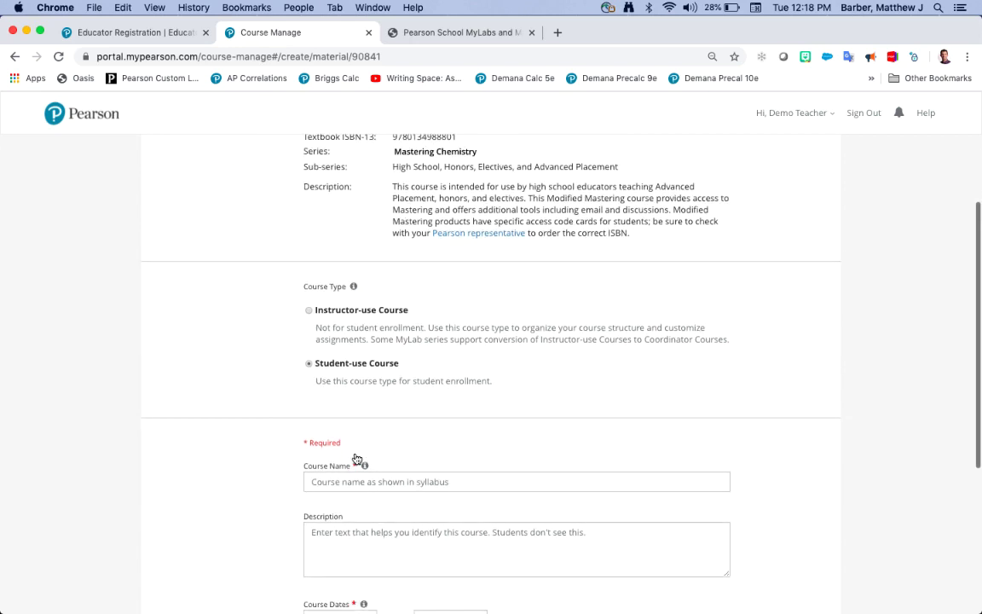
Step: Keep Student-use Course and enter 'AP Chemistry' as the course name
{"action": "left_click", "coordinate": [360, 471]}
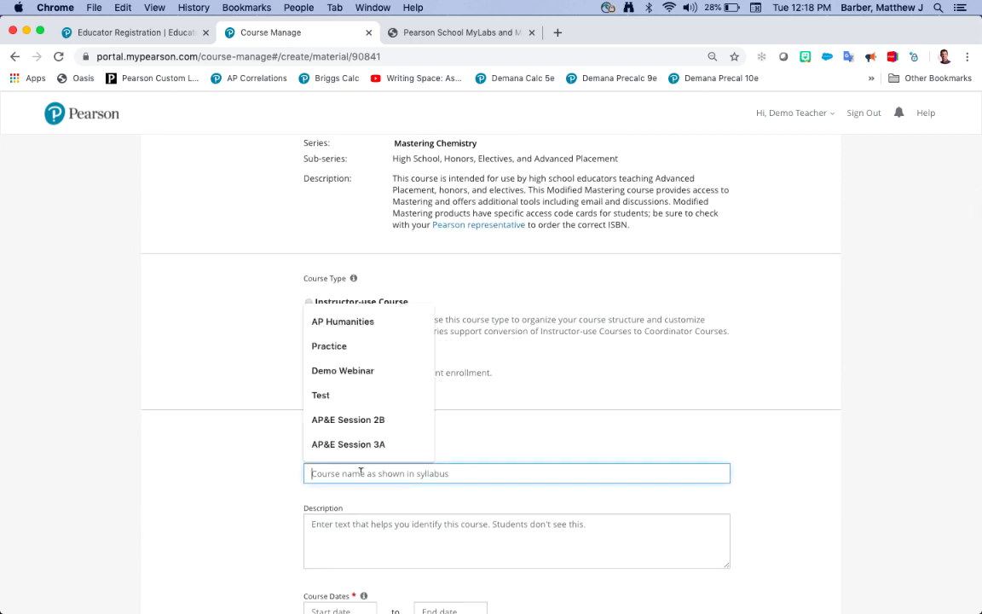
{"action": "type", "text": "AP Chemistry"}
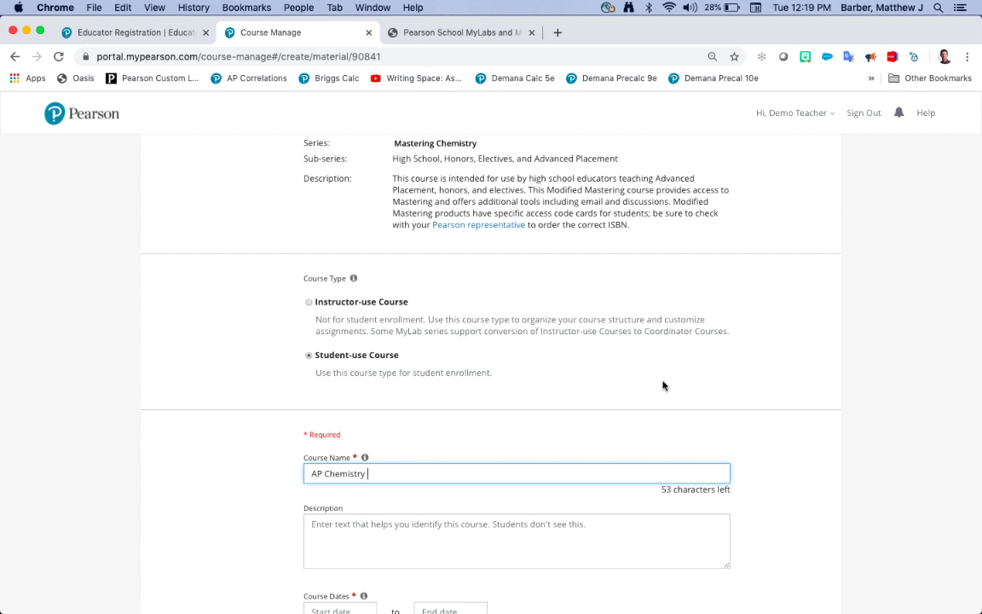
{"action": "scroll", "coordinate": [663, 386], "scroll_direction": "down", "scroll_amount": 3}
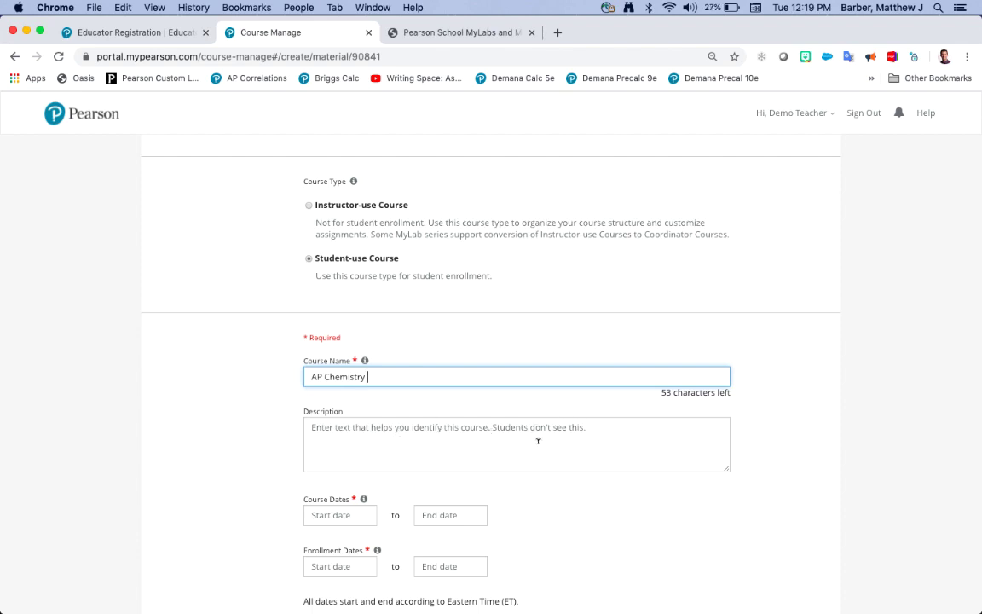
{"action": "scroll", "coordinate": [538, 441], "scroll_direction": "down", "scroll_amount": 3}
Step: Set the course to start Apr 14, 2020 and end Jun 30, 2021
{"action": "left_click", "coordinate": [348, 398]}
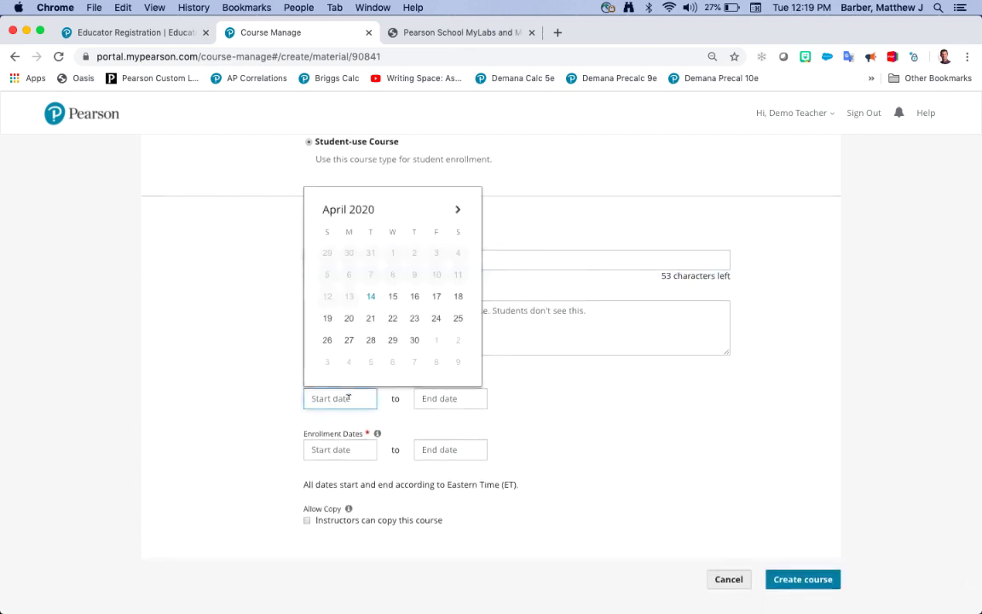
{"action": "left_click", "coordinate": [370, 298]}
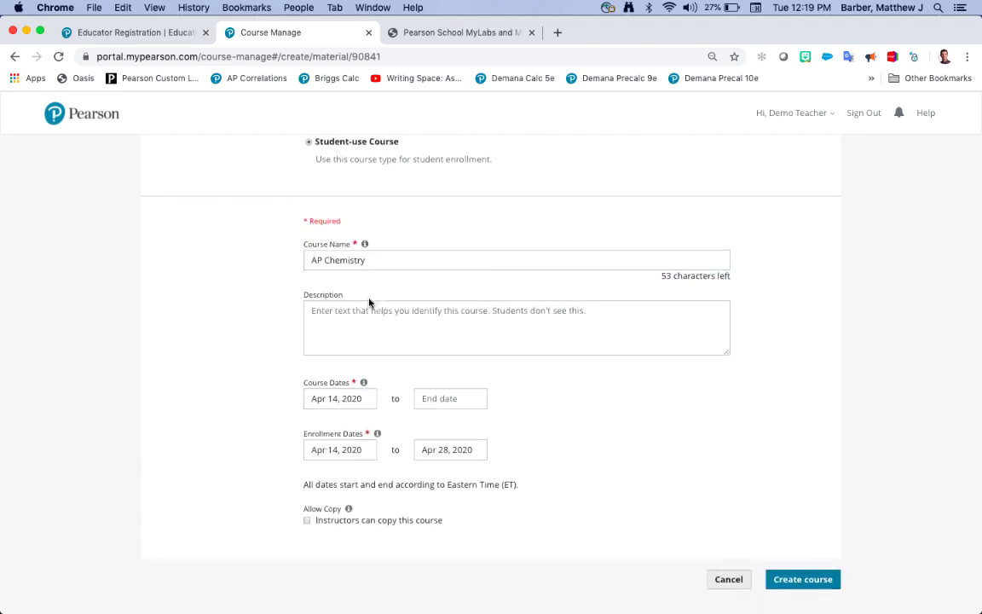
{"action": "left_click", "coordinate": [444, 397]}
{"action": "left_click", "coordinate": [570, 209]}
{"action": "left_click", "coordinate": [569, 209]}
{"action": "left_click", "coordinate": [569, 209]}
{"action": "left_click", "coordinate": [570, 209]}
{"action": "left_click", "coordinate": [570, 209]}
{"action": "left_click", "coordinate": [570, 209]}
{"action": "left_click", "coordinate": [570, 209]}
{"action": "left_click", "coordinate": [570, 209]}
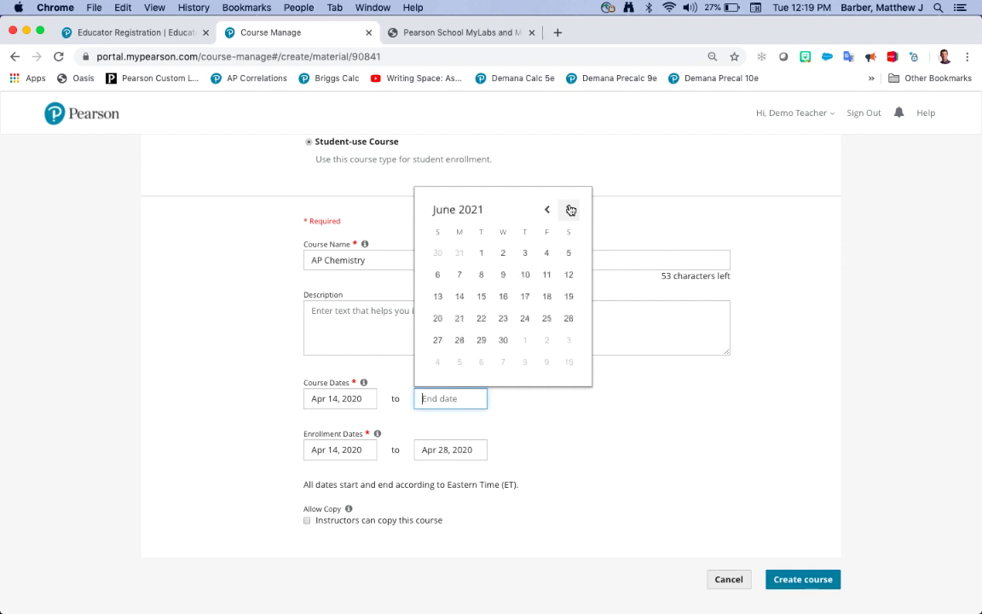
{"action": "left_click", "coordinate": [503, 341]}
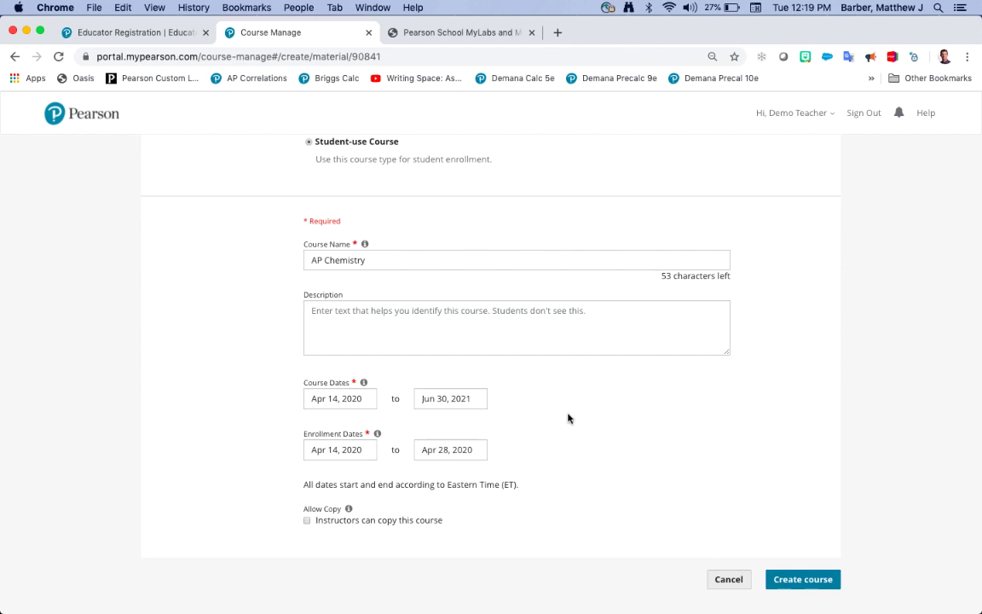
{"action": "scroll", "coordinate": [554, 424], "scroll_direction": "down", "scroll_amount": 1}
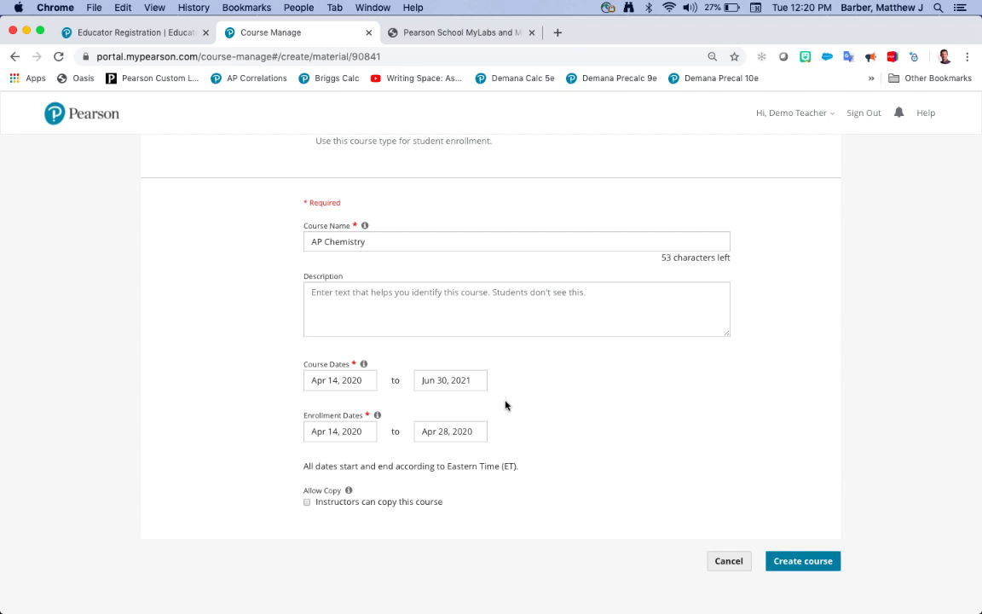
Step: Set the enrollment end date to Jun 30, 2021
{"action": "left_click", "coordinate": [477, 431]}
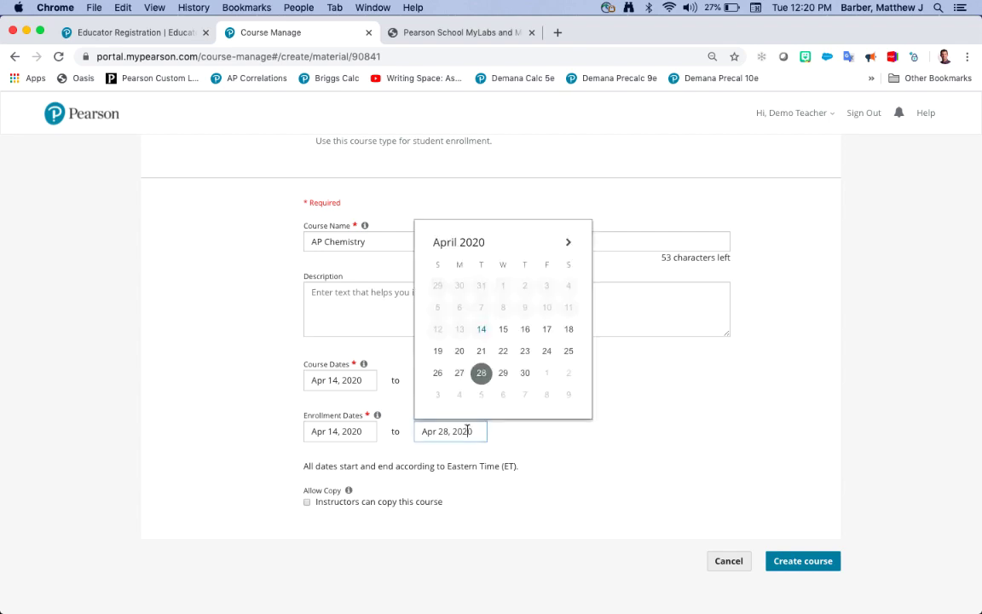
{"action": "double_click", "coordinate": [569, 244]}
{"action": "double_click", "coordinate": [568, 244]}
{"action": "triple_click", "coordinate": [568, 244]}
{"action": "triple_click", "coordinate": [568, 244]}
{"action": "double_click", "coordinate": [569, 244]}
{"action": "double_click", "coordinate": [568, 244]}
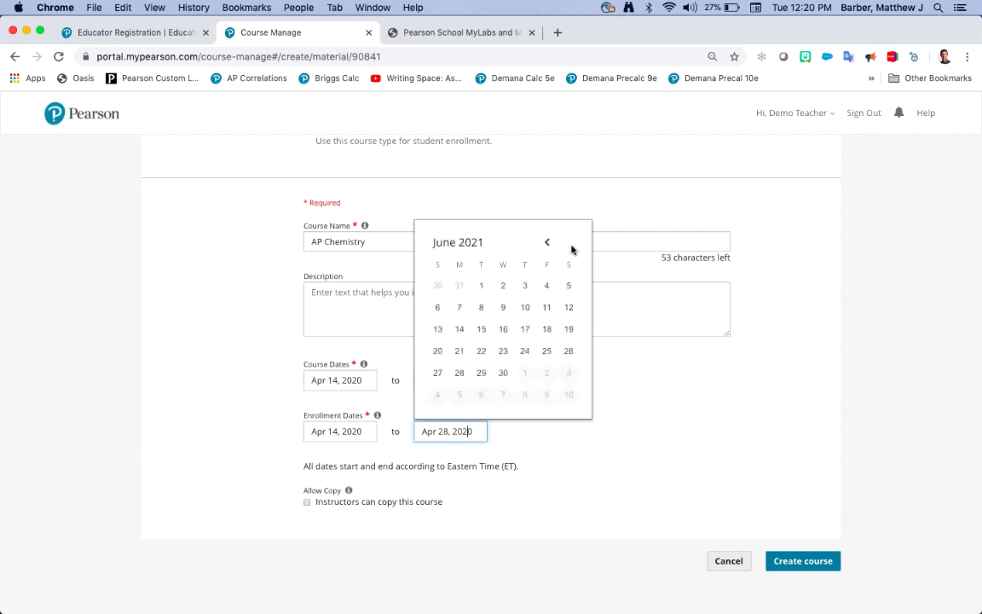
{"action": "left_click", "coordinate": [503, 373]}
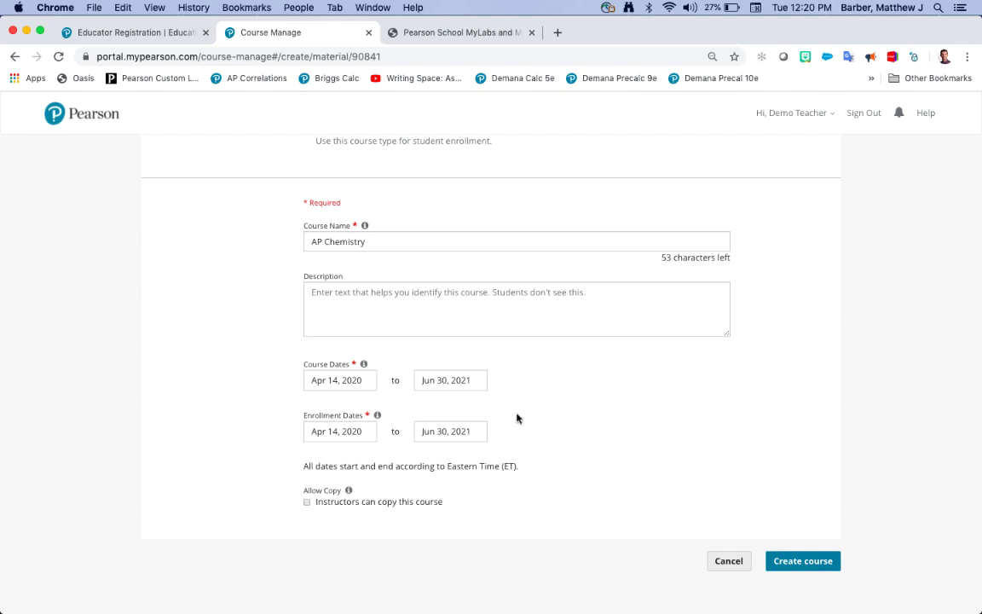
{"action": "scroll", "coordinate": [517, 417], "scroll_direction": "down", "scroll_amount": 1}
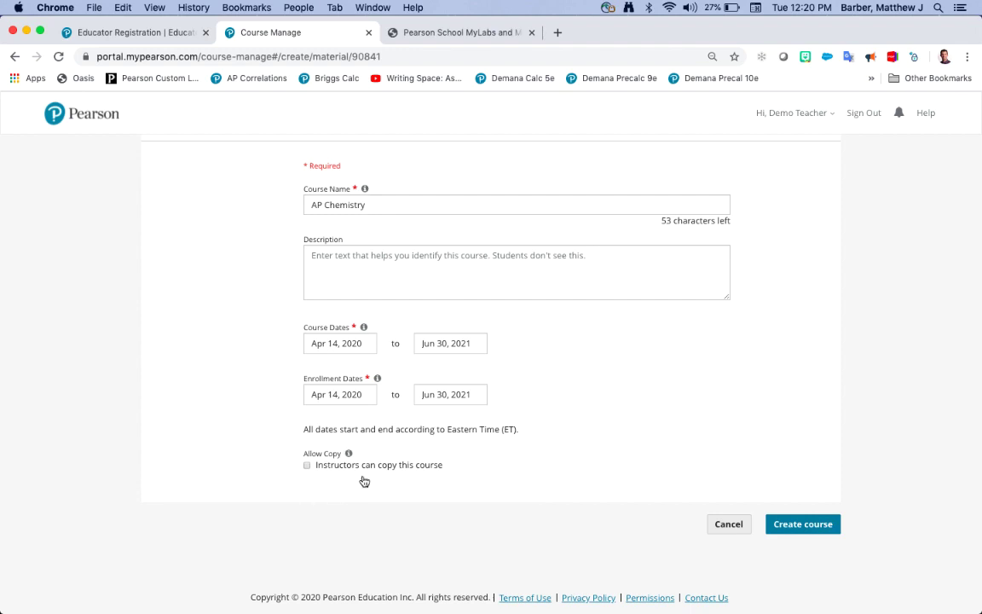
Step: Tick 'Instructors can copy this course' and create the AP Chemistry course
{"action": "left_click", "coordinate": [307, 465]}
{"action": "scroll", "coordinate": [646, 480], "scroll_direction": "up", "scroll_amount": 2}
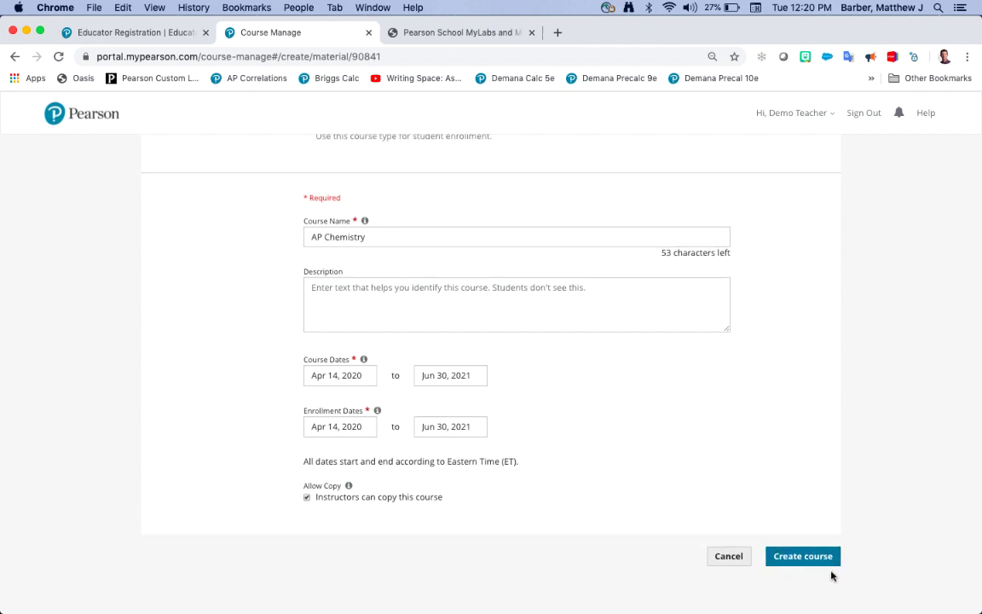
{"action": "left_click", "coordinate": [803, 556]}
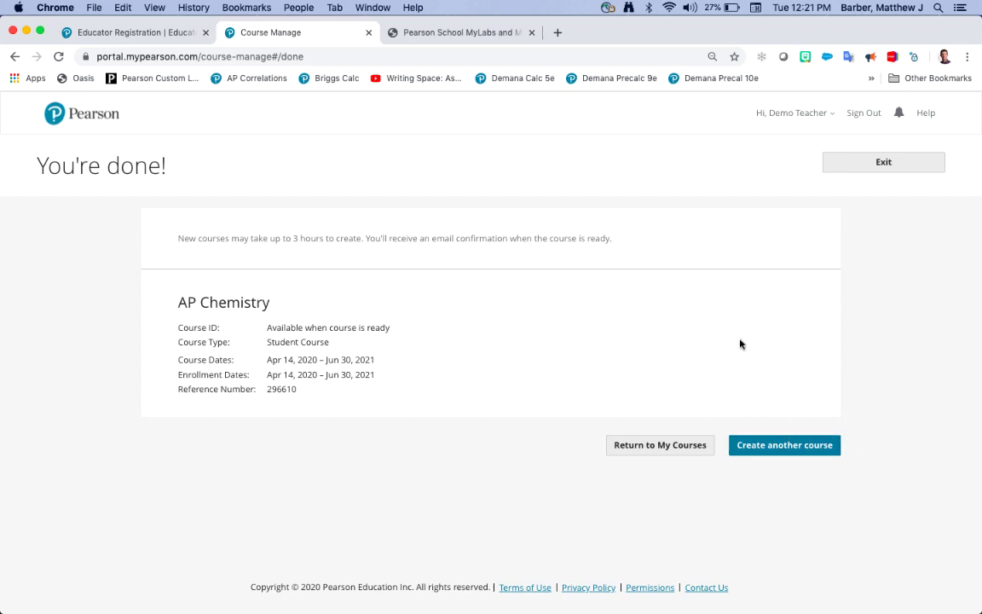
Step: Go back from the confirmation page to the My Courses list
{"action": "left_click", "coordinate": [656, 454]}
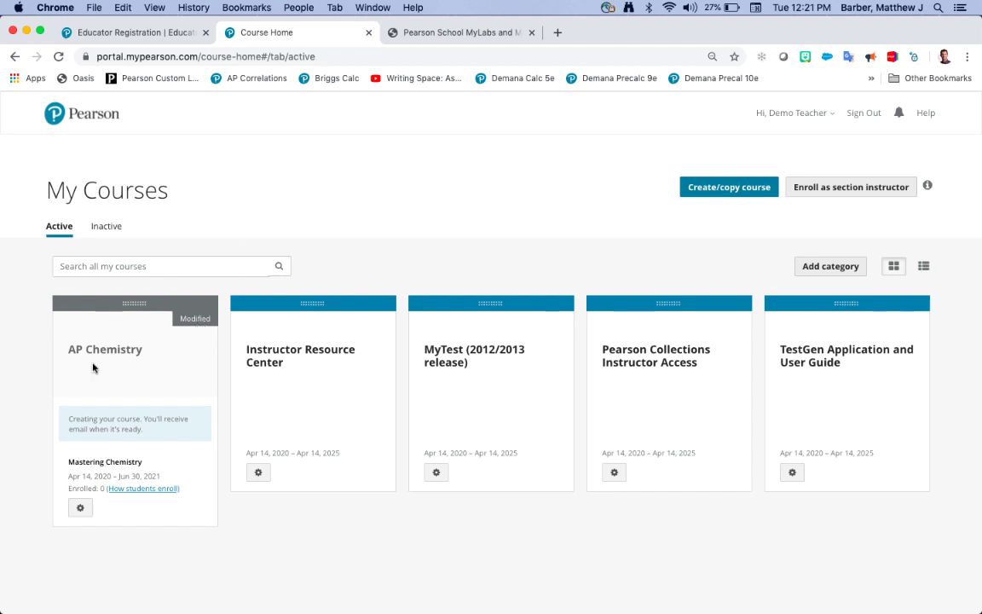
Step: Sign out of the teacher account and load pearsonmylabandmastering.com
{"action": "left_click", "coordinate": [861, 114]}
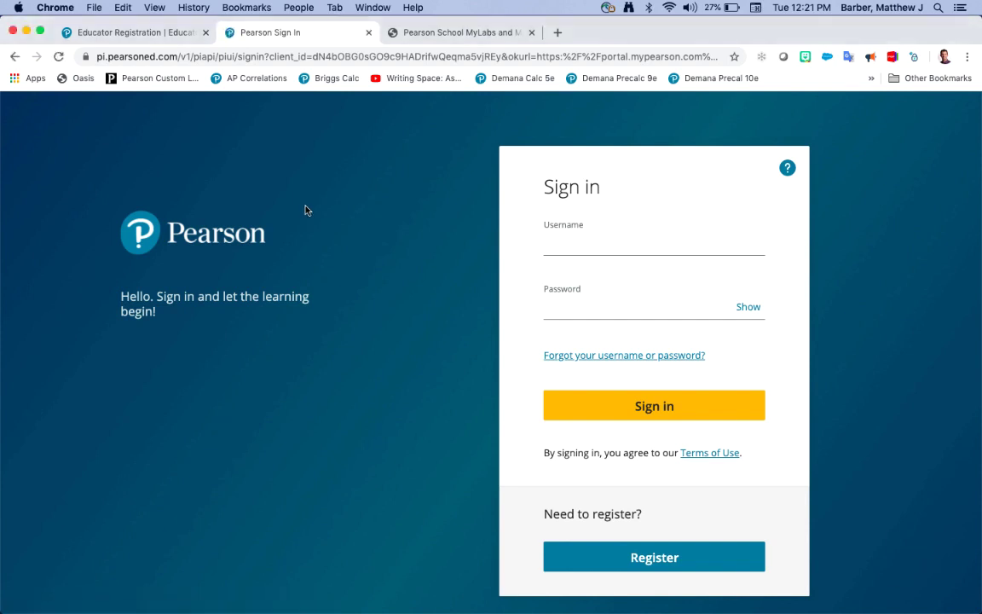
{"action": "left_click", "coordinate": [258, 56]}
{"action": "type", "text": "pearsonmy"}
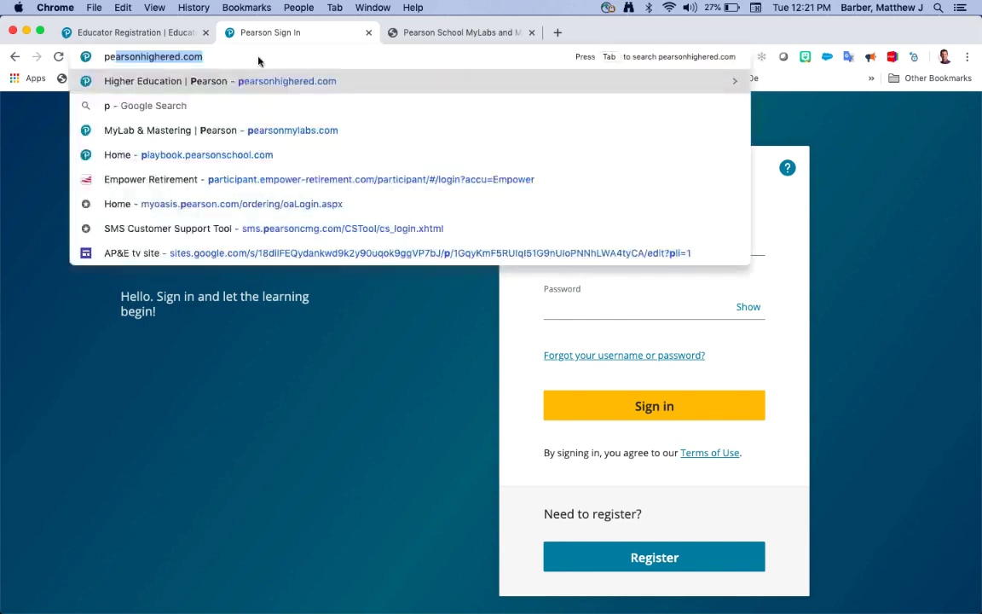
{"action": "type", "text": "labandmastering.com"}
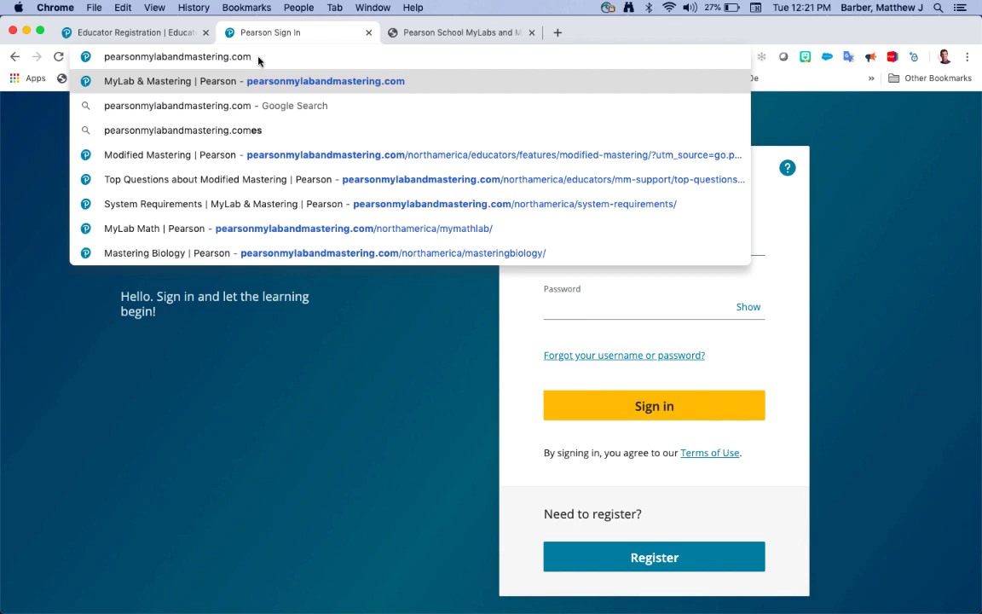
{"action": "key", "text": "Return"}
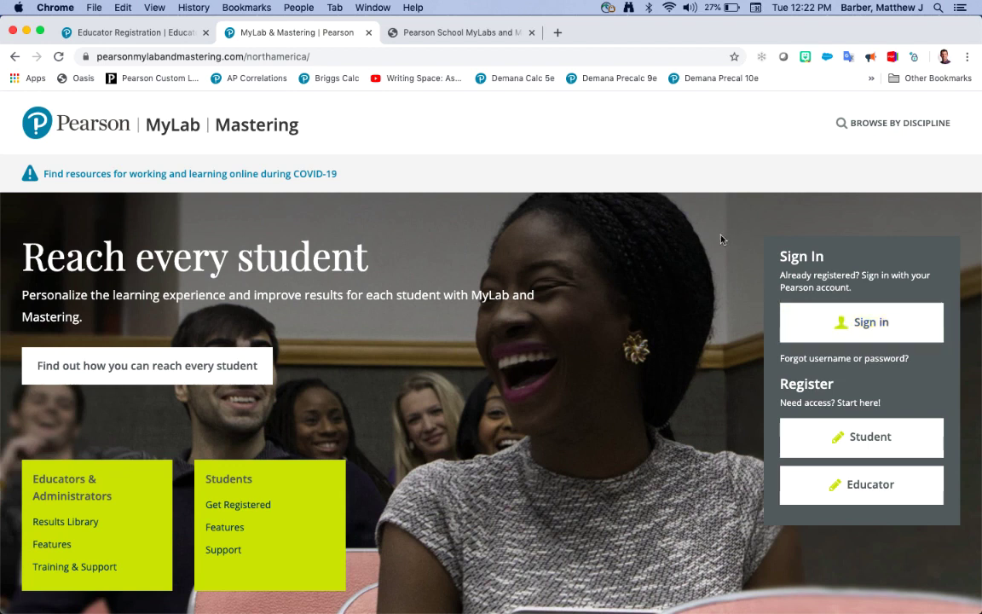
Step: Sign in with the teacher account's username and password
{"action": "left_click", "coordinate": [868, 330]}
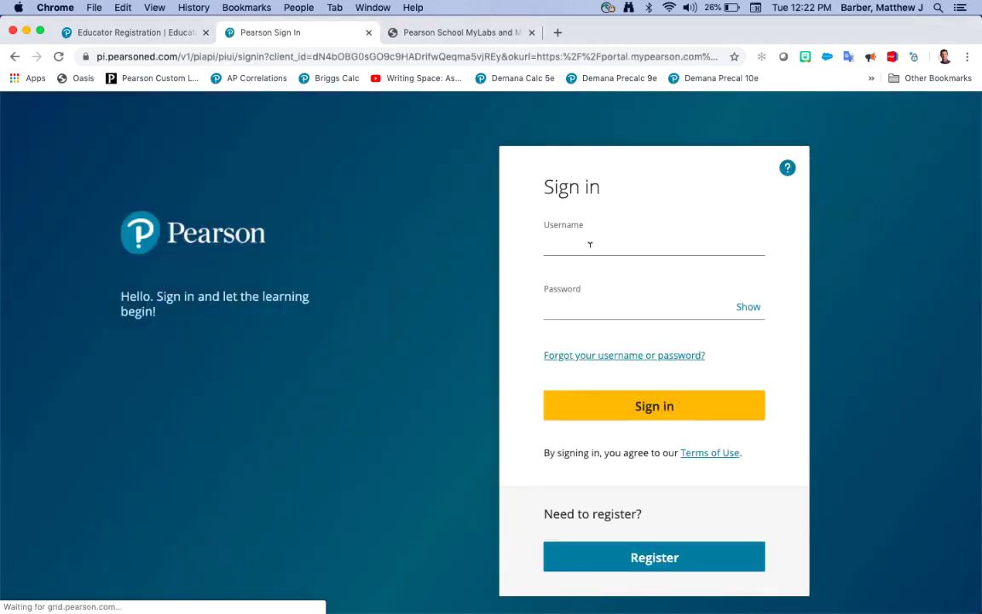
{"action": "left_click", "coordinate": [594, 239]}
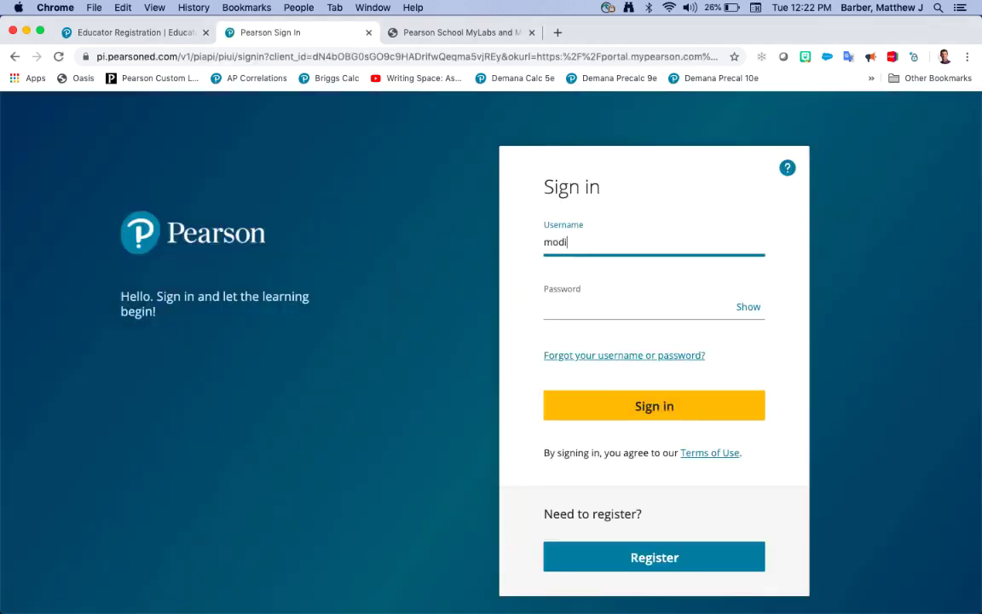
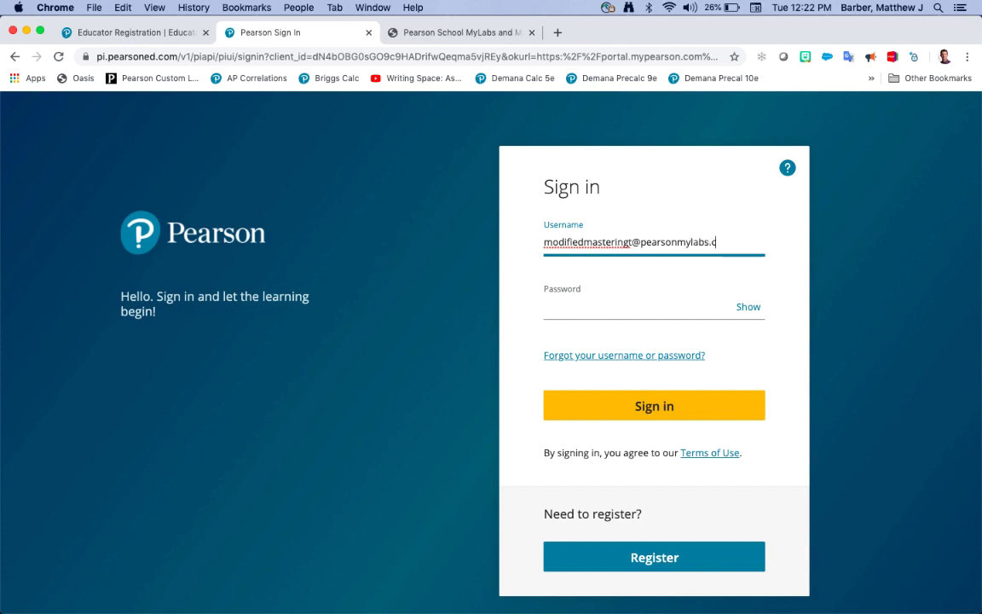
{"action": "key", "text": "Tab"}
{"action": "type", "text": "••••••••"}
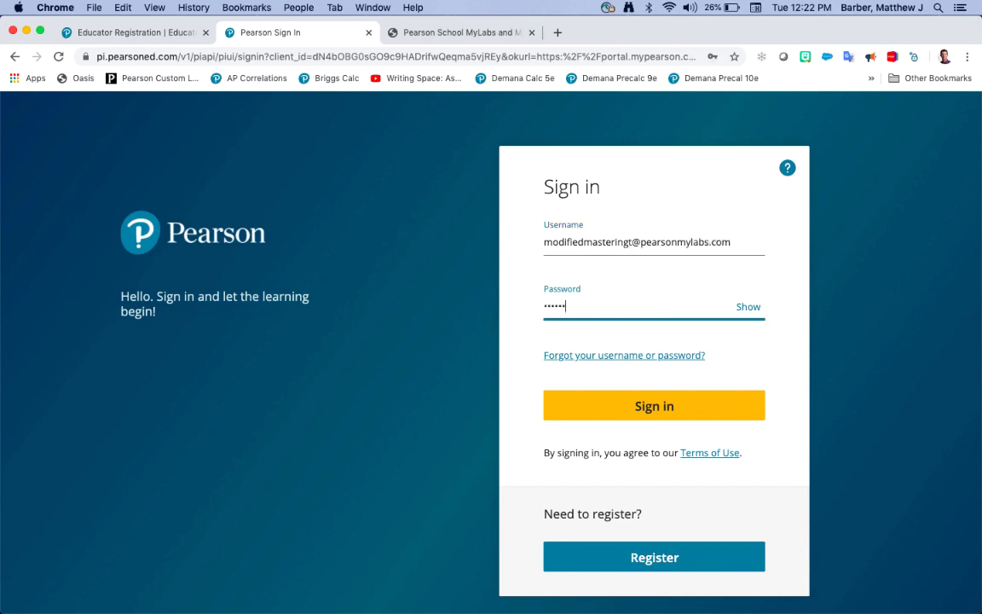
{"action": "left_click", "coordinate": [667, 407]}
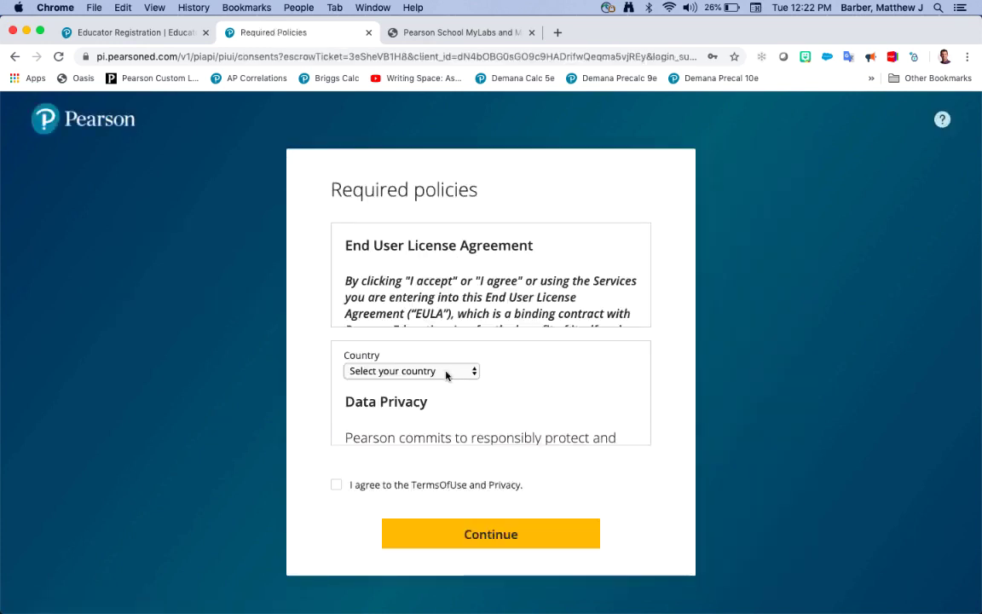
Step: Select United States as the country, agree to the Terms of Use and Privacy, and continue
{"action": "left_click", "coordinate": [448, 372]}
{"action": "left_click", "coordinate": [421, 500]}
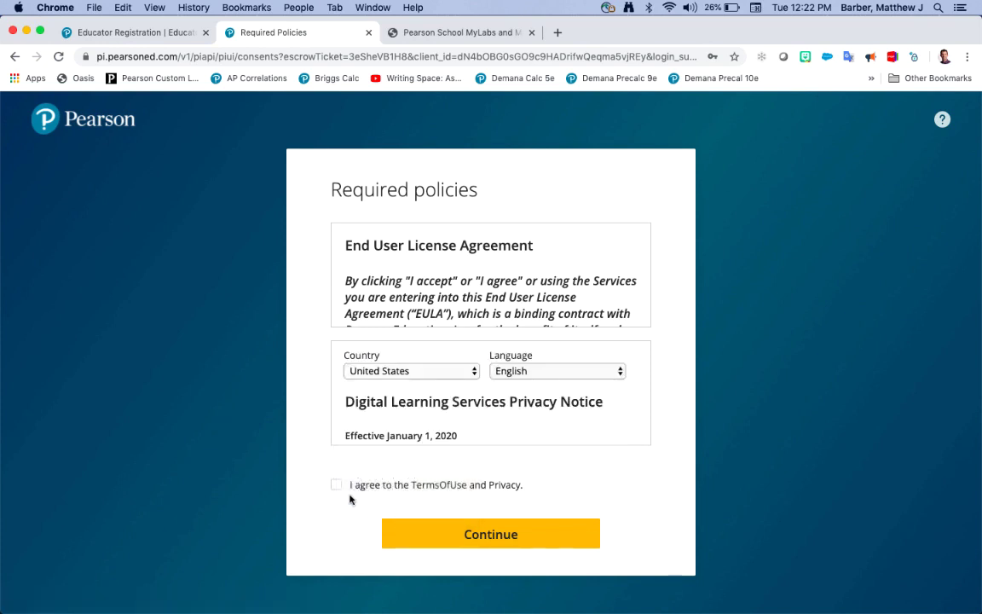
{"action": "left_click", "coordinate": [336, 485]}
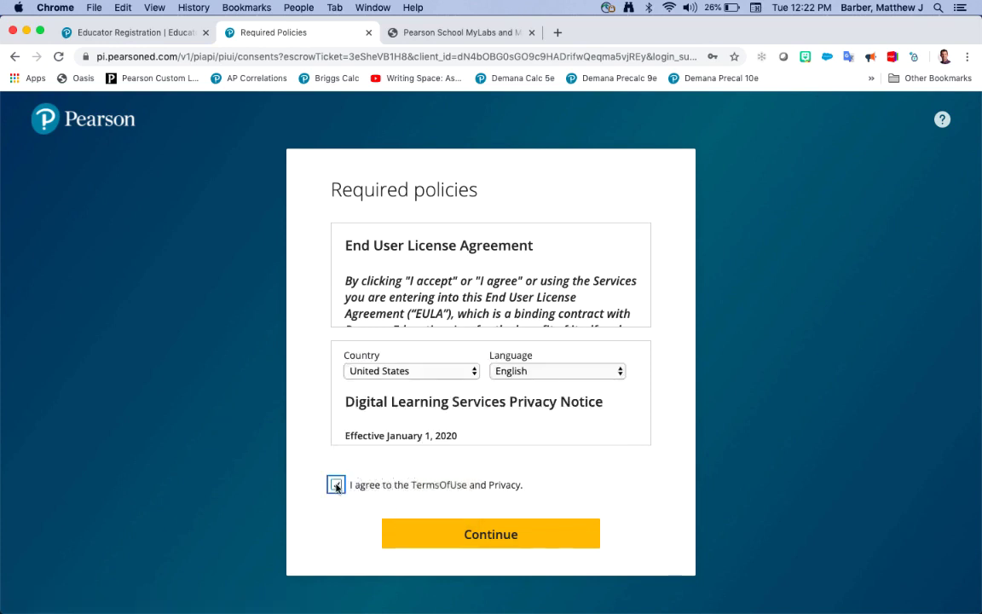
{"action": "left_click", "coordinate": [493, 535]}
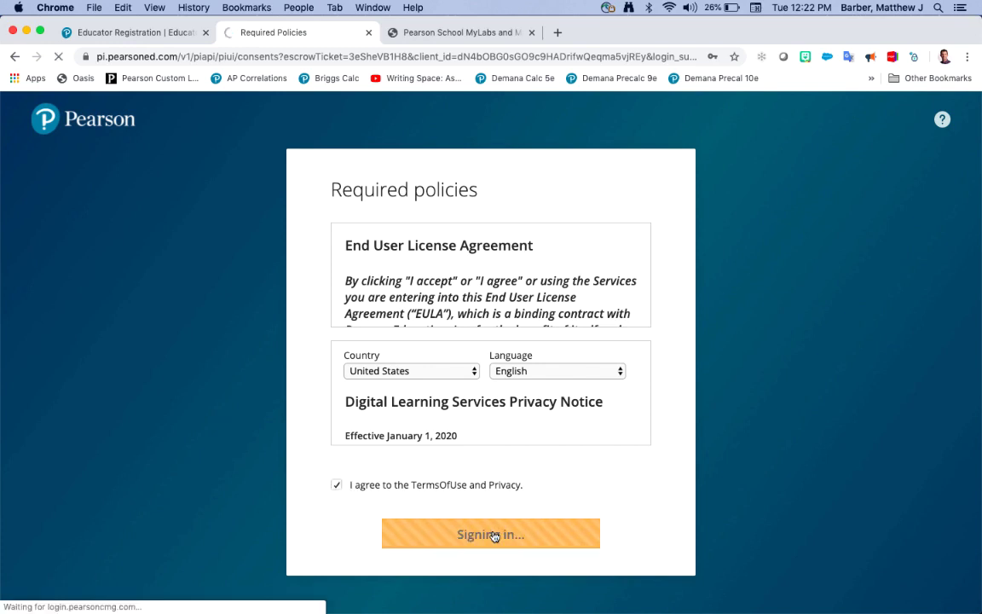